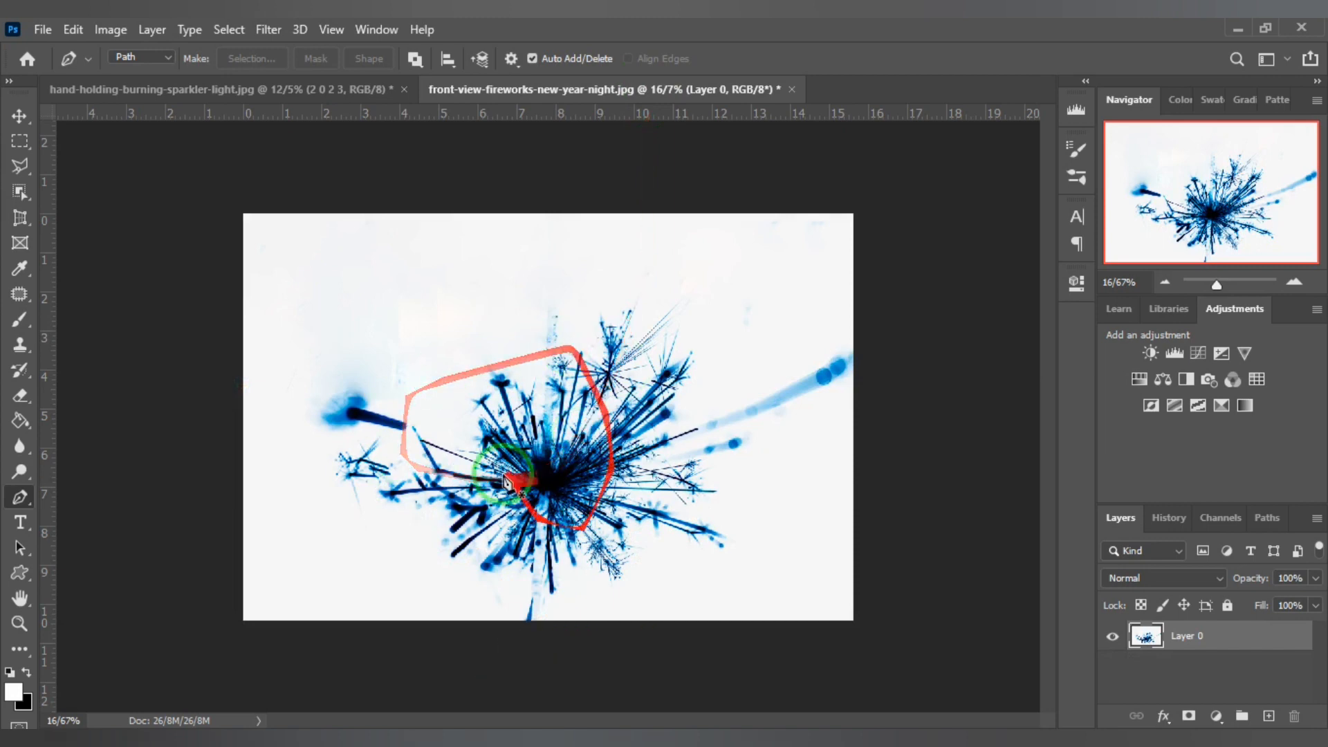
# Define a brush preset from the inverted fireworks image and name it mmomad.jpg.
pyautogui.click(76, 28)
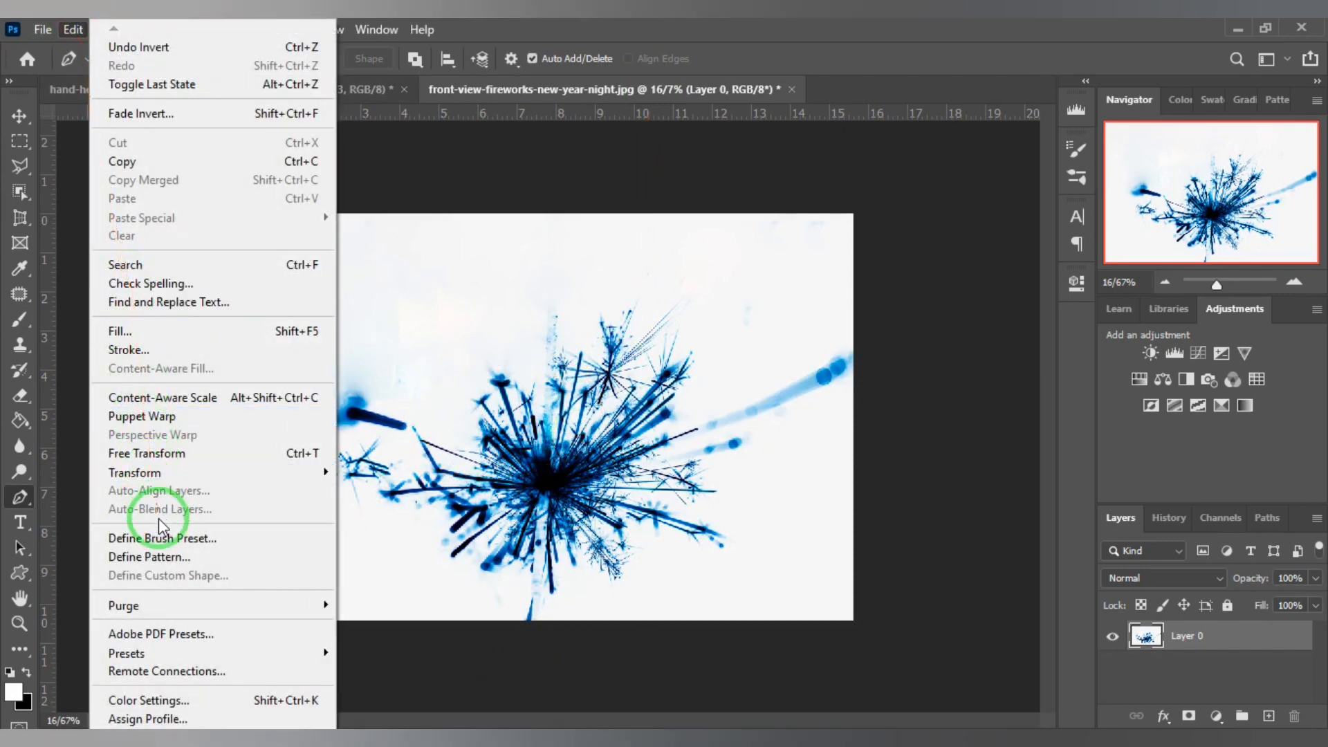
pyautogui.click(162, 538)
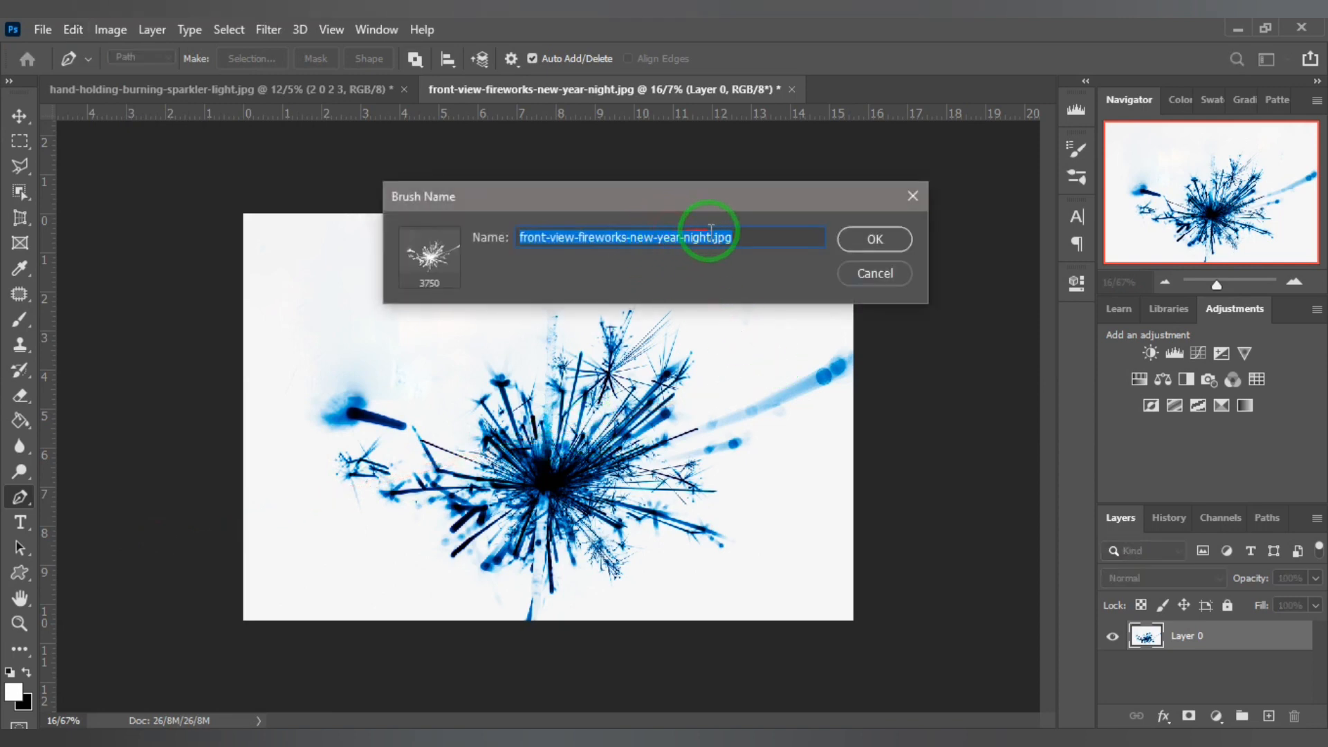
pyautogui.moveTo(711, 229); pyautogui.dragTo(457, 226)
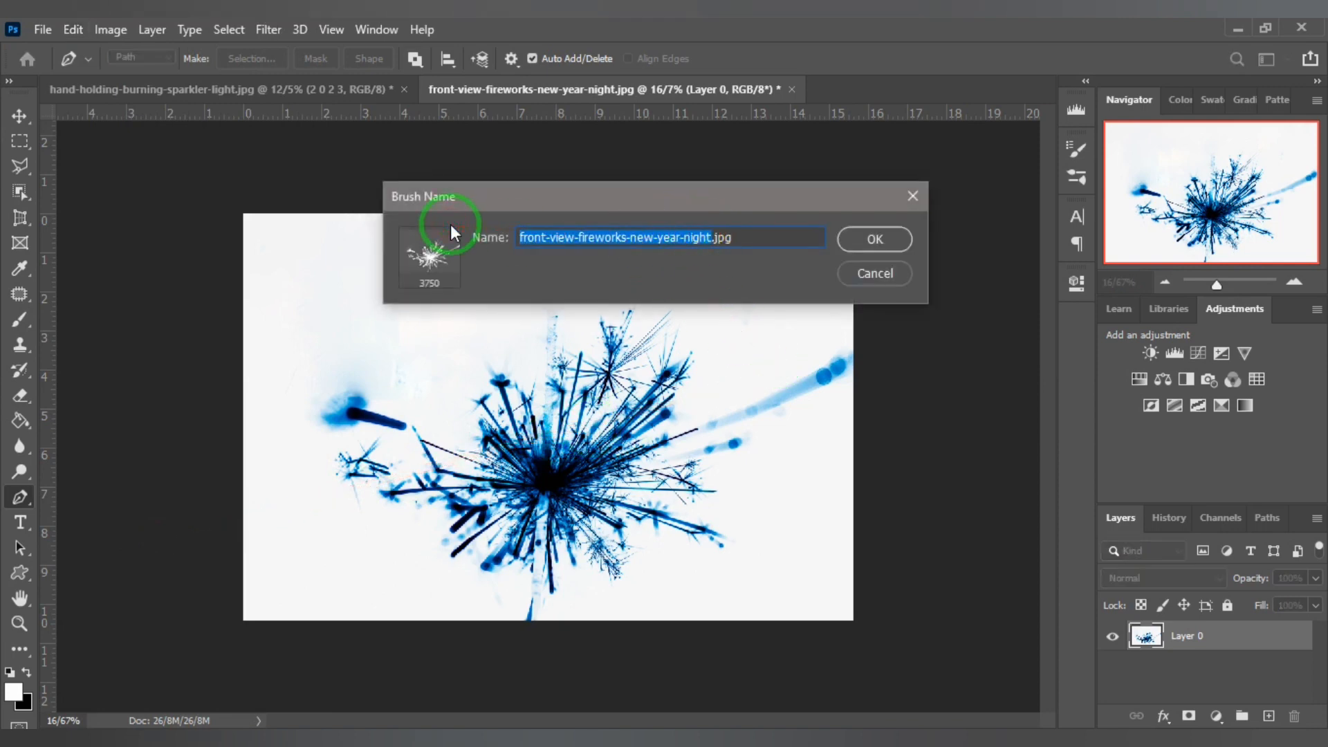
pyautogui.write('mm')
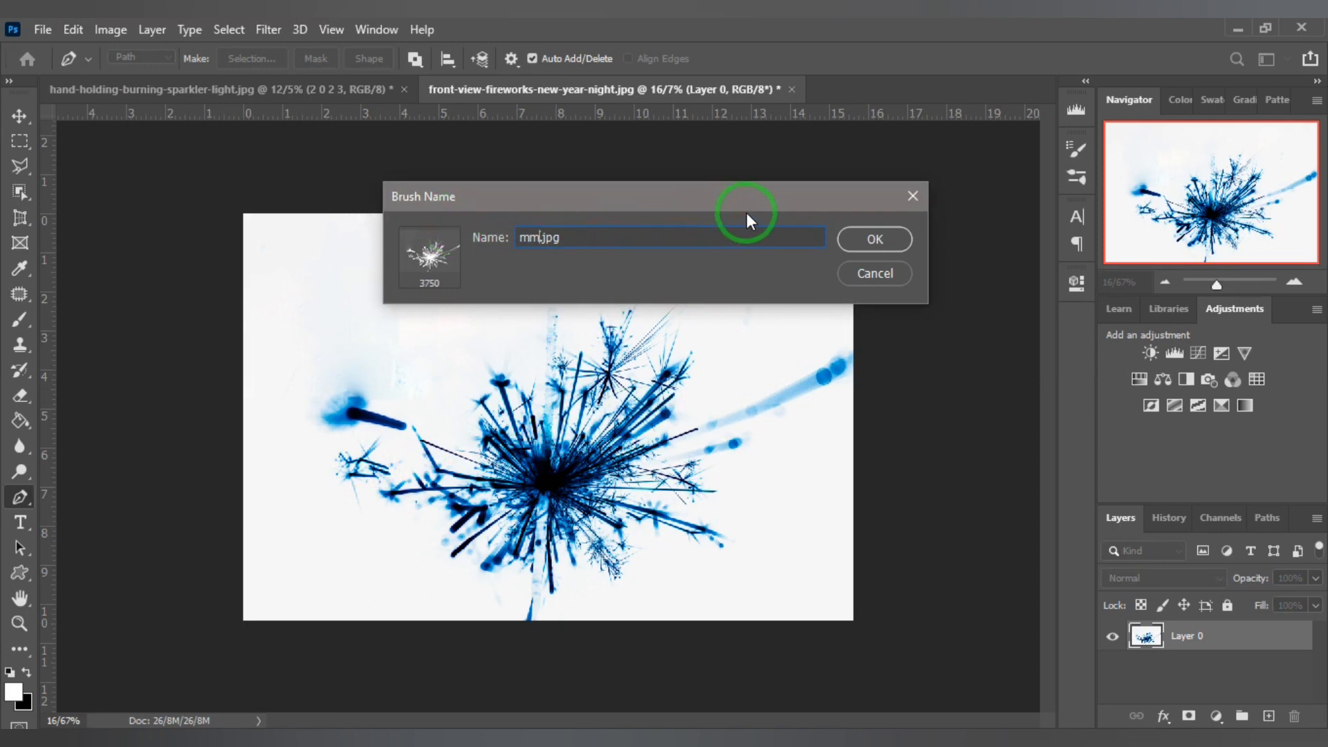
pyautogui.write('omad')
pyautogui.click(876, 238)
# Activate the Brush tool with the mmomad.jpg tip and reduce its size to 1900 px.
pyautogui.press('b')
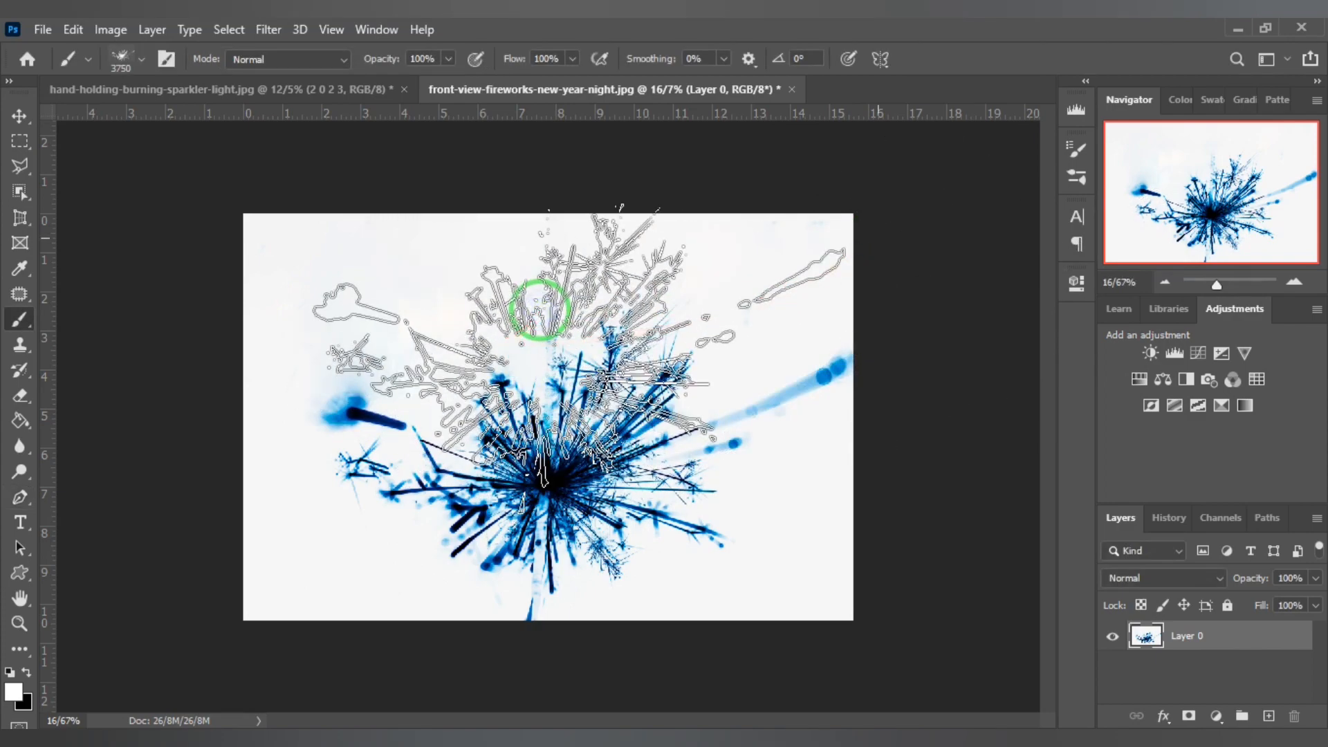
pyautogui.rightClick(539, 309)
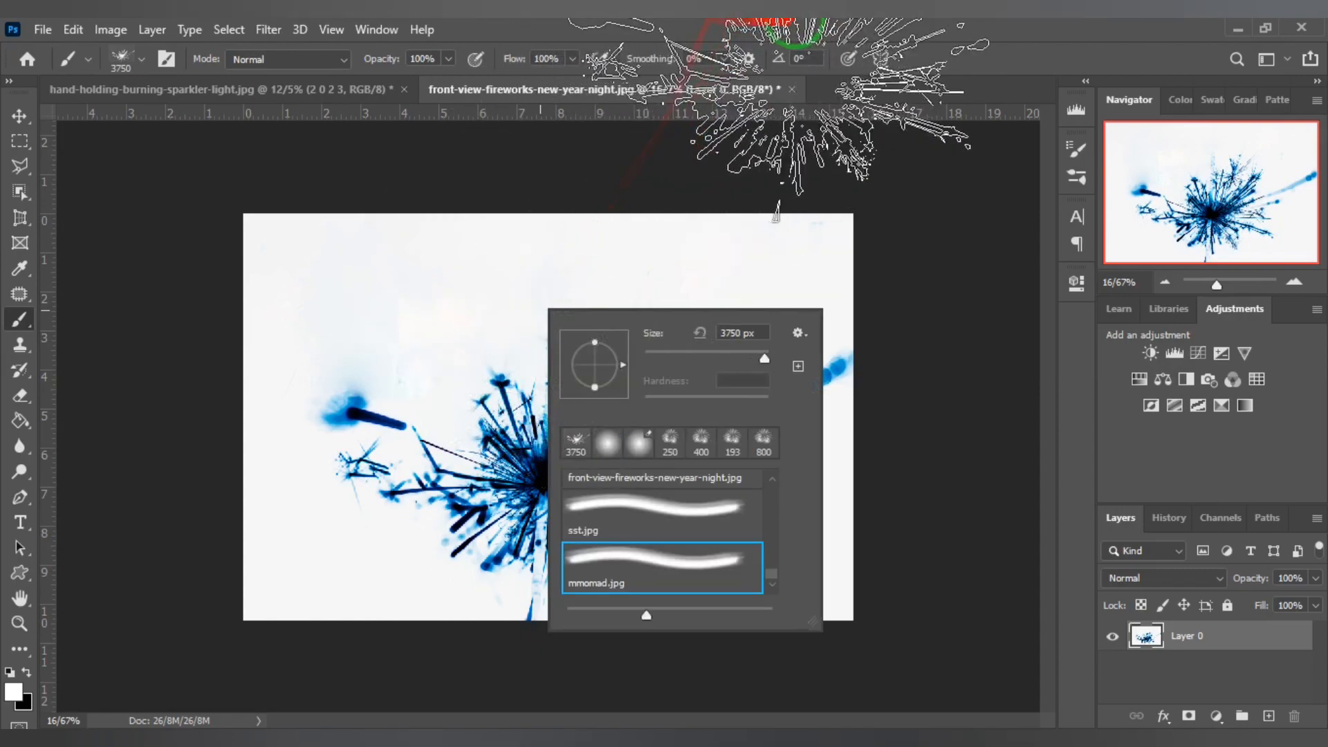
pyautogui.click(796, 18)
pyautogui.press('[')
pyautogui.press('[')
pyautogui.press('[')
pyautogui.press('[')
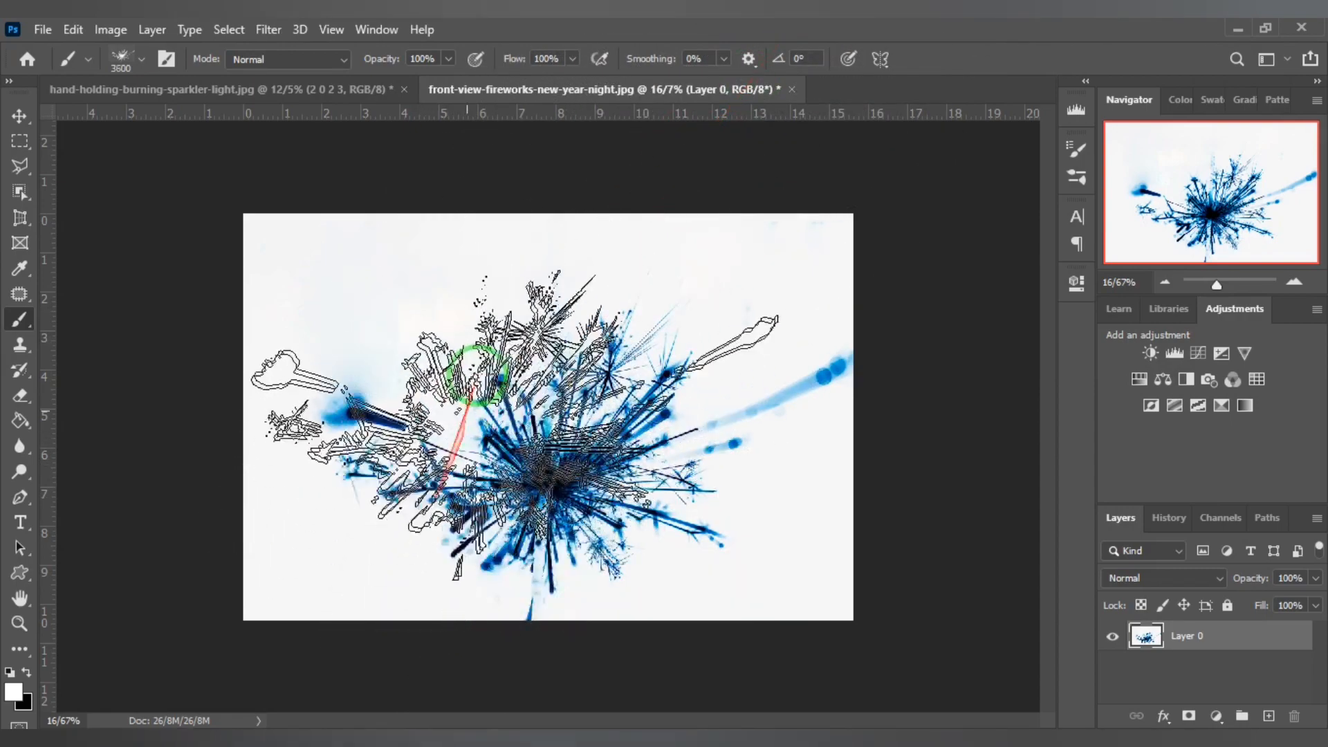
pyautogui.press('[')
pyautogui.press('[')
pyautogui.press('[')
pyautogui.press('[')
pyautogui.press('[')
pyautogui.press('[')
pyautogui.press('[')
pyautogui.press('[')
pyautogui.press('[')
pyautogui.press('[')
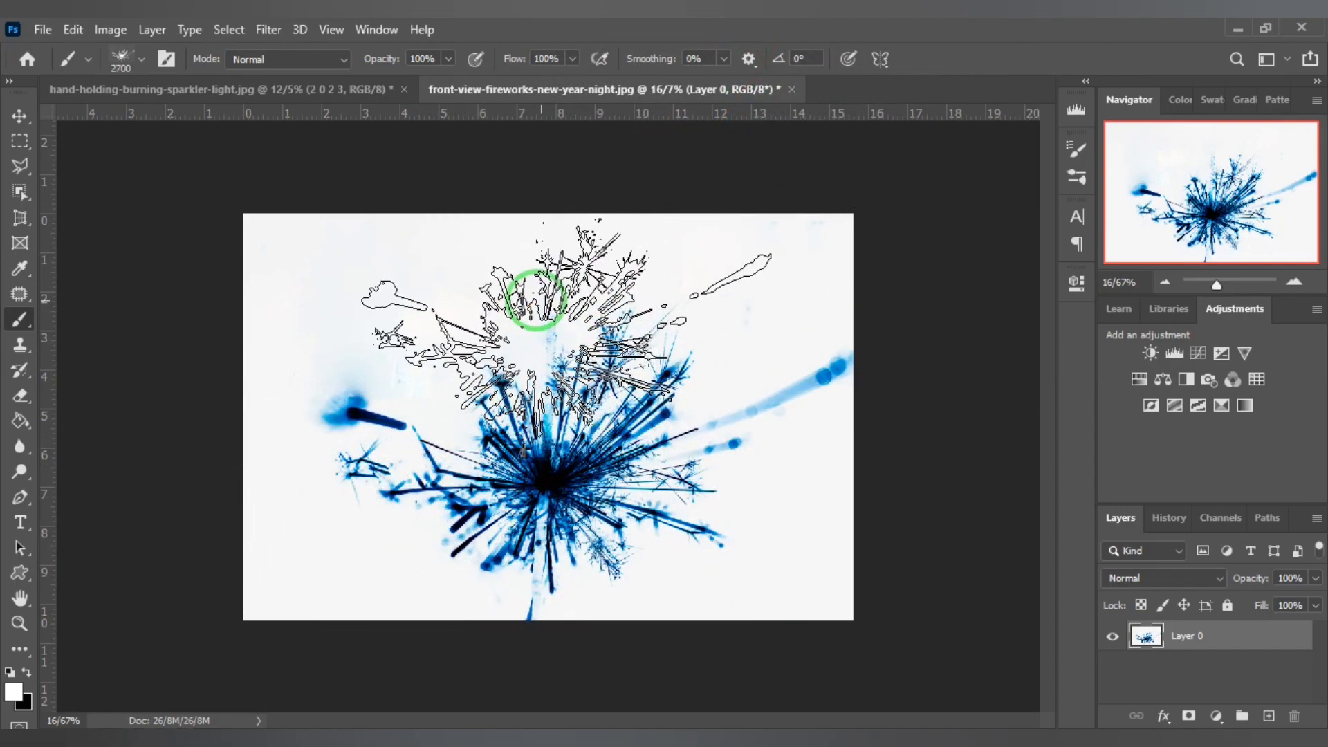
pyautogui.press('[')
pyautogui.press('[')
pyautogui.press('[')
pyautogui.press('[')
pyautogui.press('[')
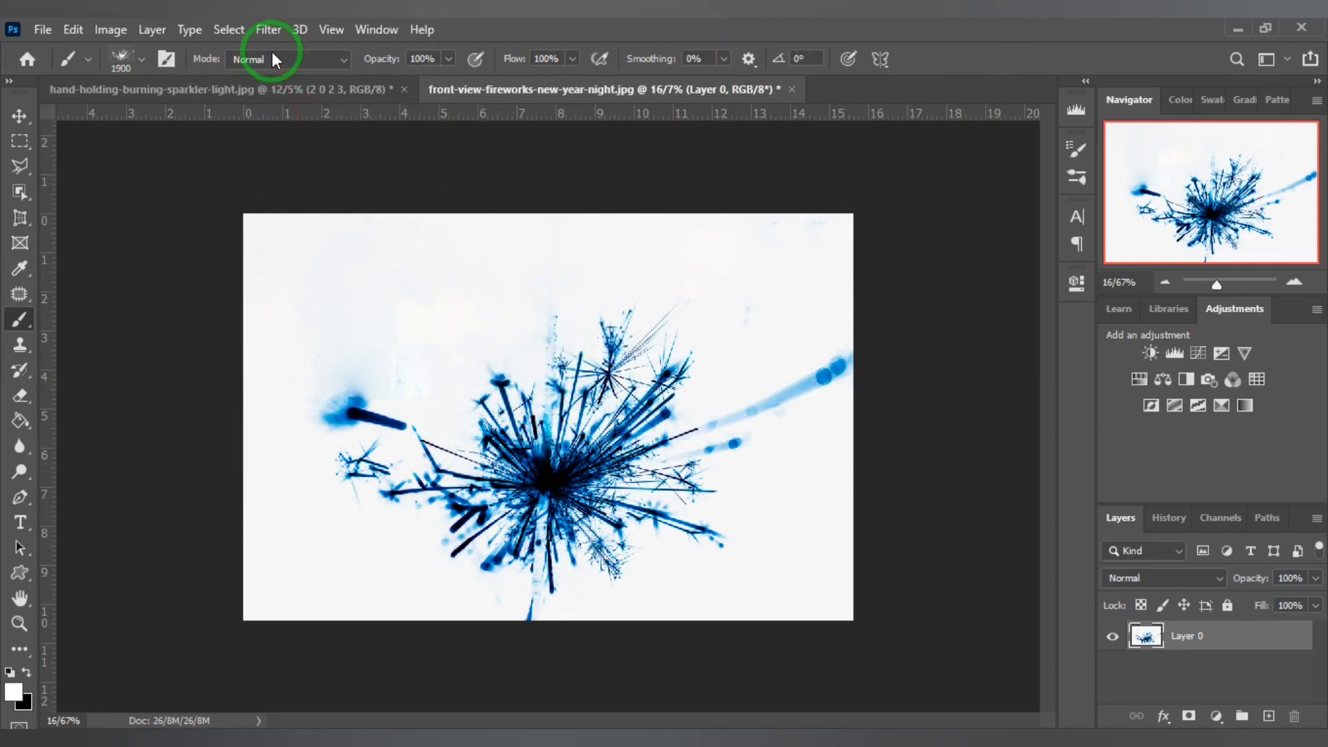
# In hand-holding-burning-sparkler-light.jpg, load the 2 0 2 3 text layer's outline as a selection and hide that layer.
pyautogui.click(263, 89)
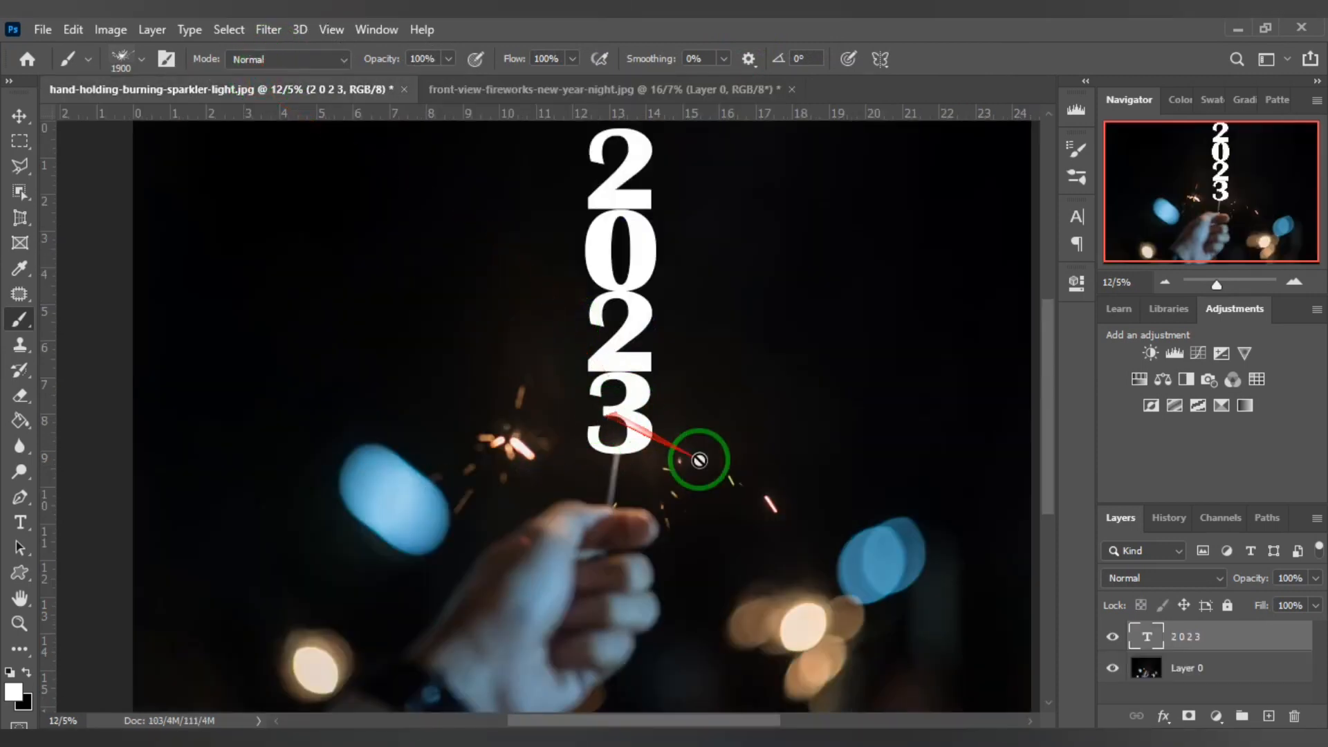
pyautogui.keyDown('ctrl'); pyautogui.click(1146, 638); pyautogui.keyUp('ctrl')
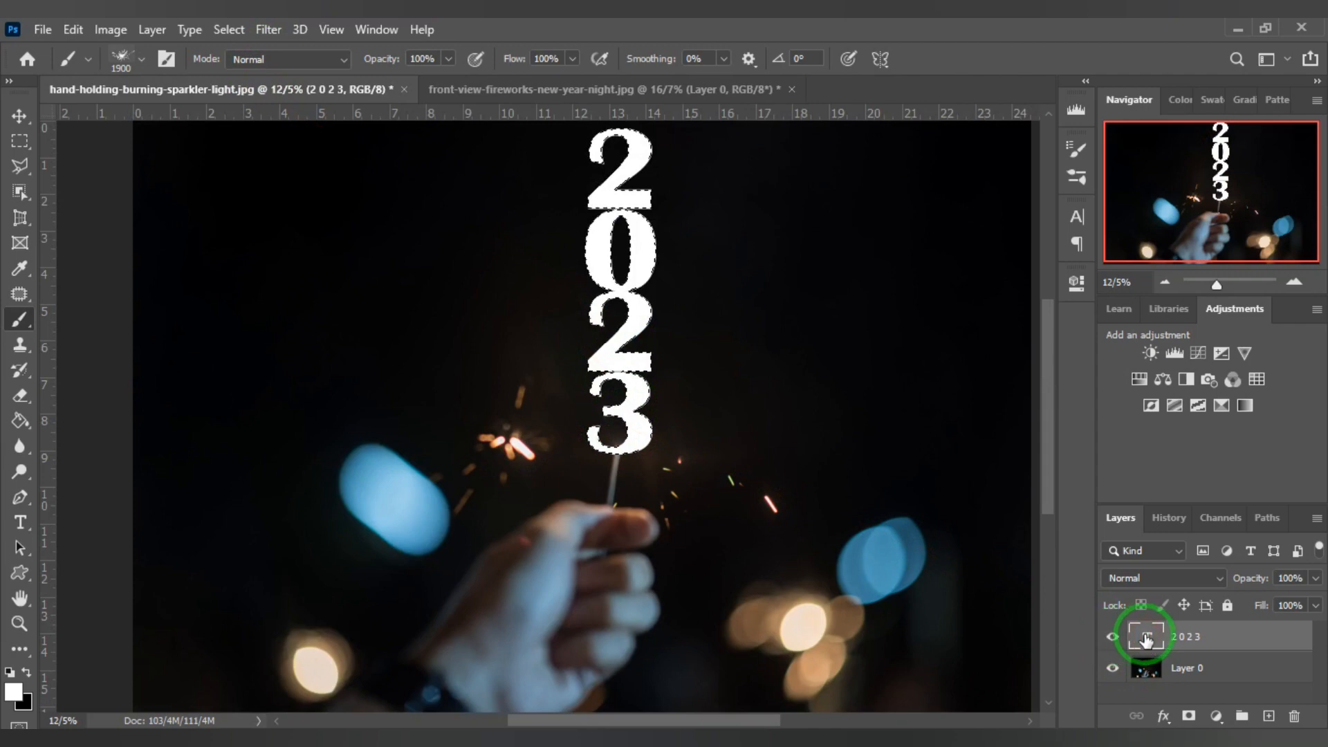
pyautogui.click(1113, 636)
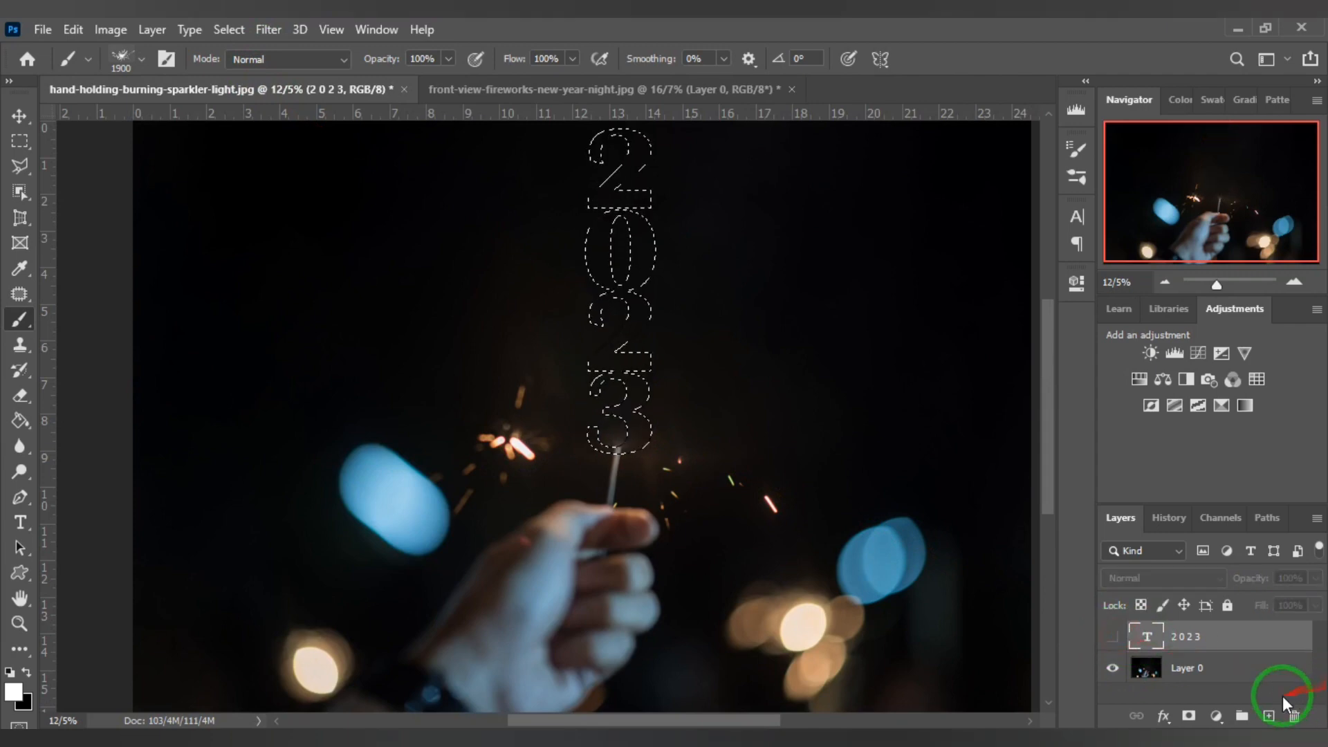
# Add a new empty layer and replace the existing work path with one made from the 2 0 2 3 selection.
pyautogui.click(1268, 716)
pyautogui.click(1267, 520)
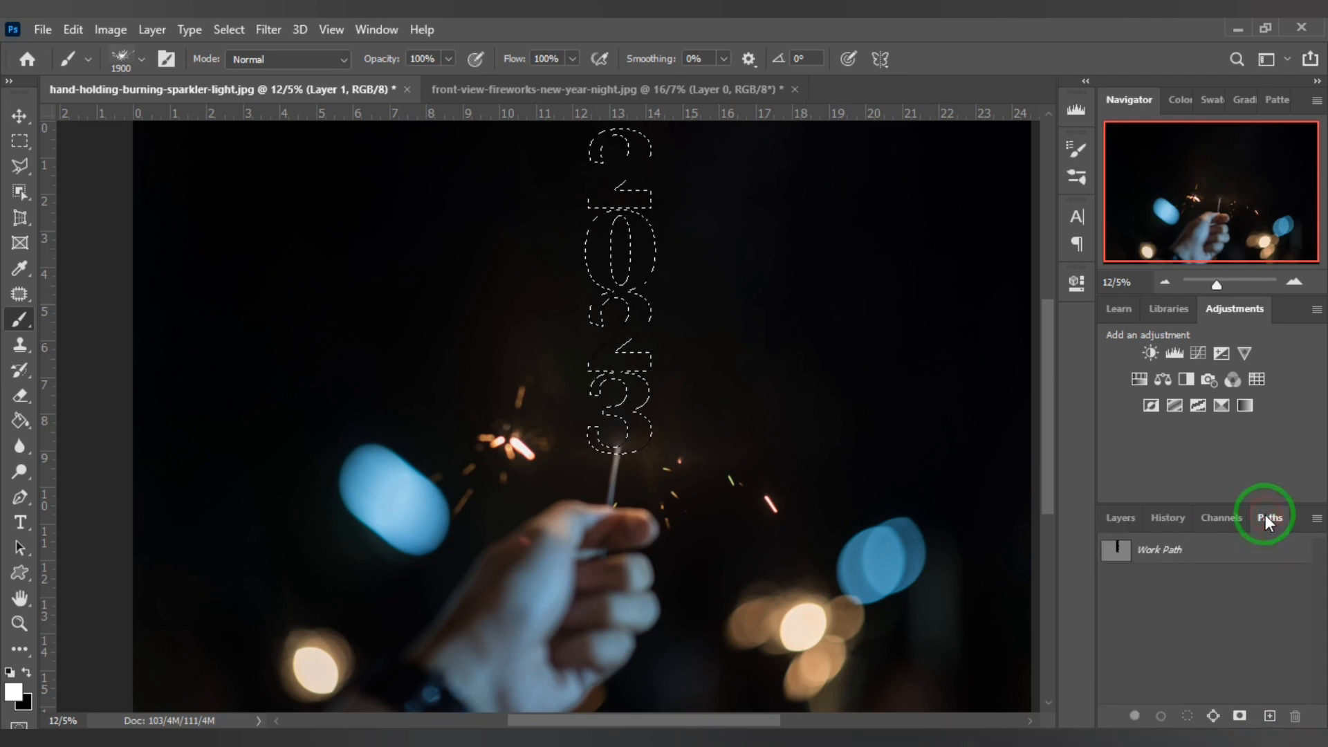
pyautogui.click(1184, 550)
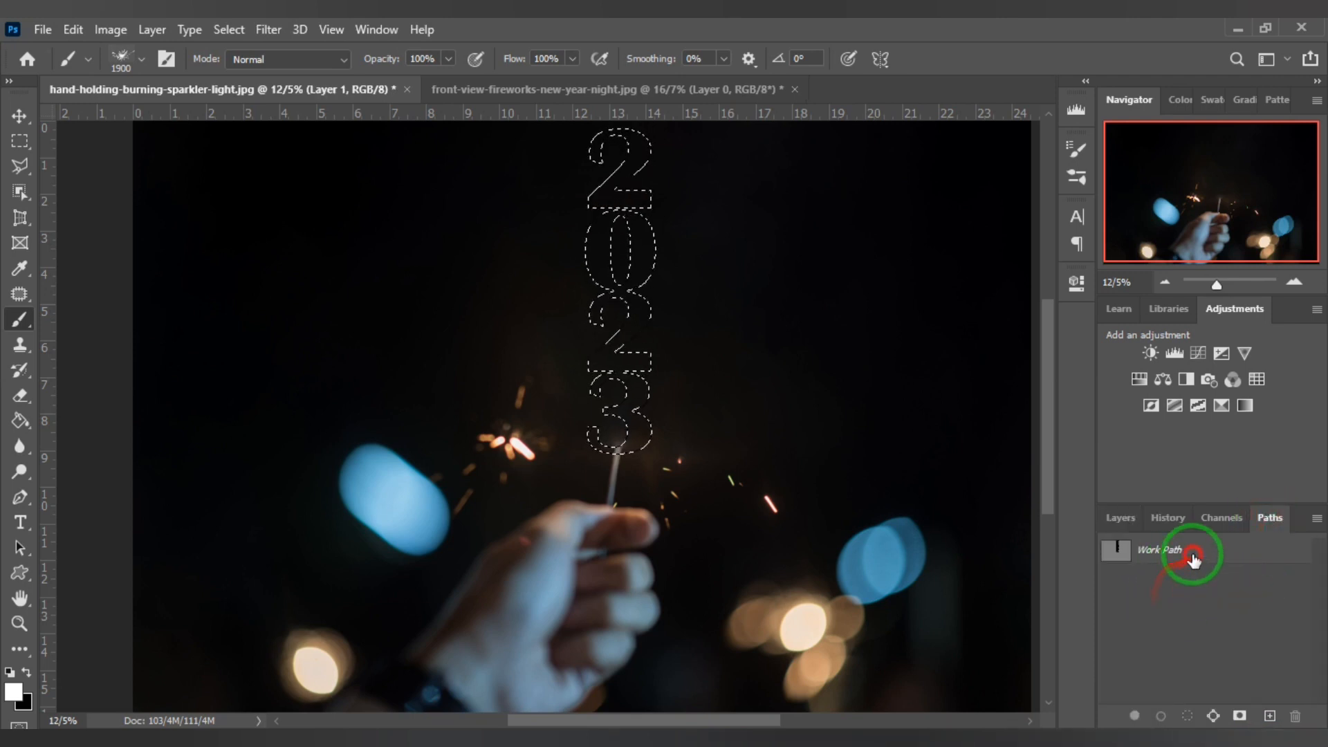
pyautogui.click(1296, 716)
pyautogui.click(573, 302)
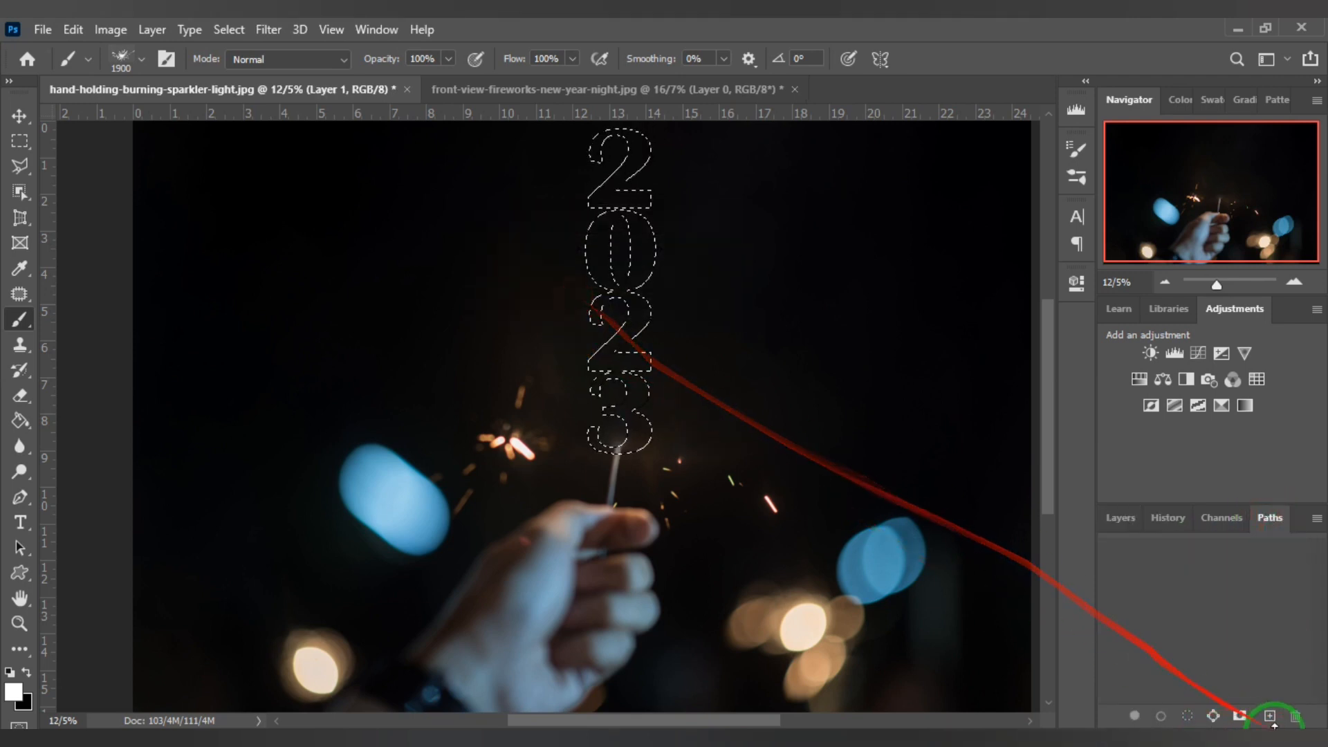
pyautogui.click(1214, 716)
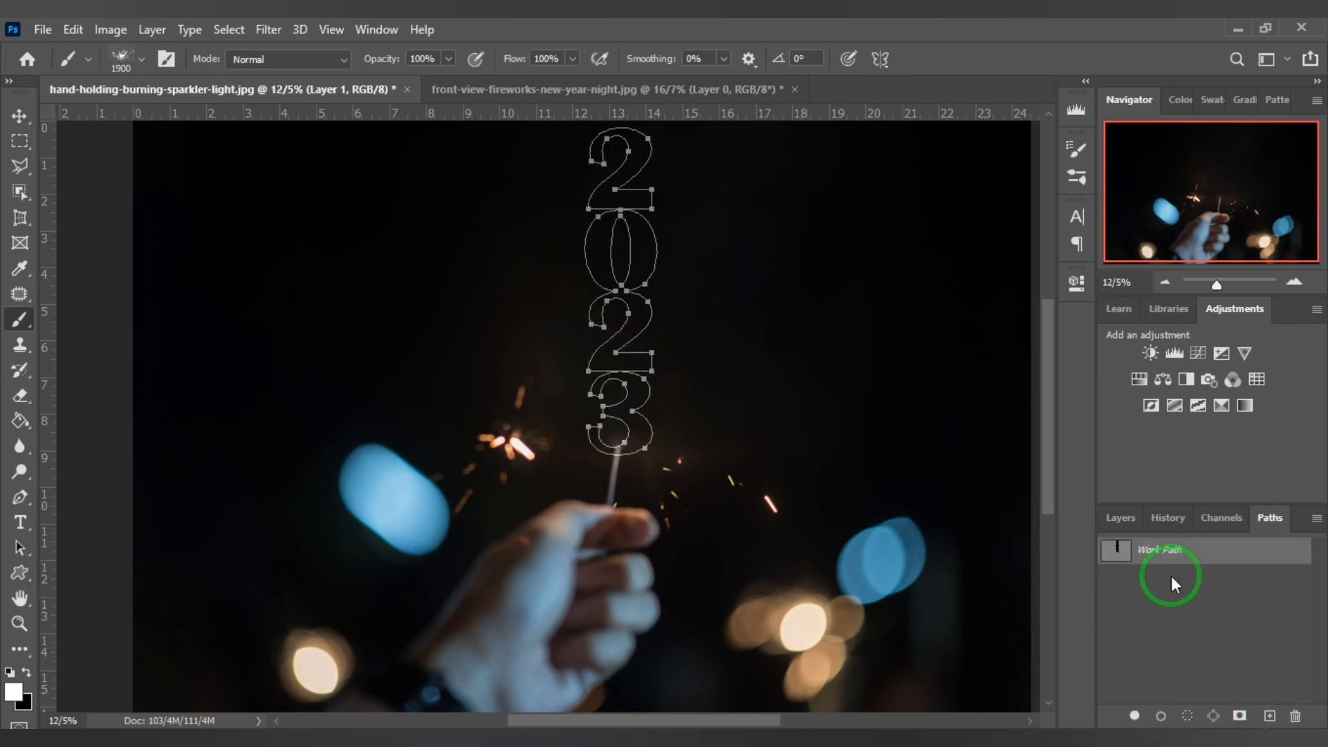
pyautogui.click(1111, 520)
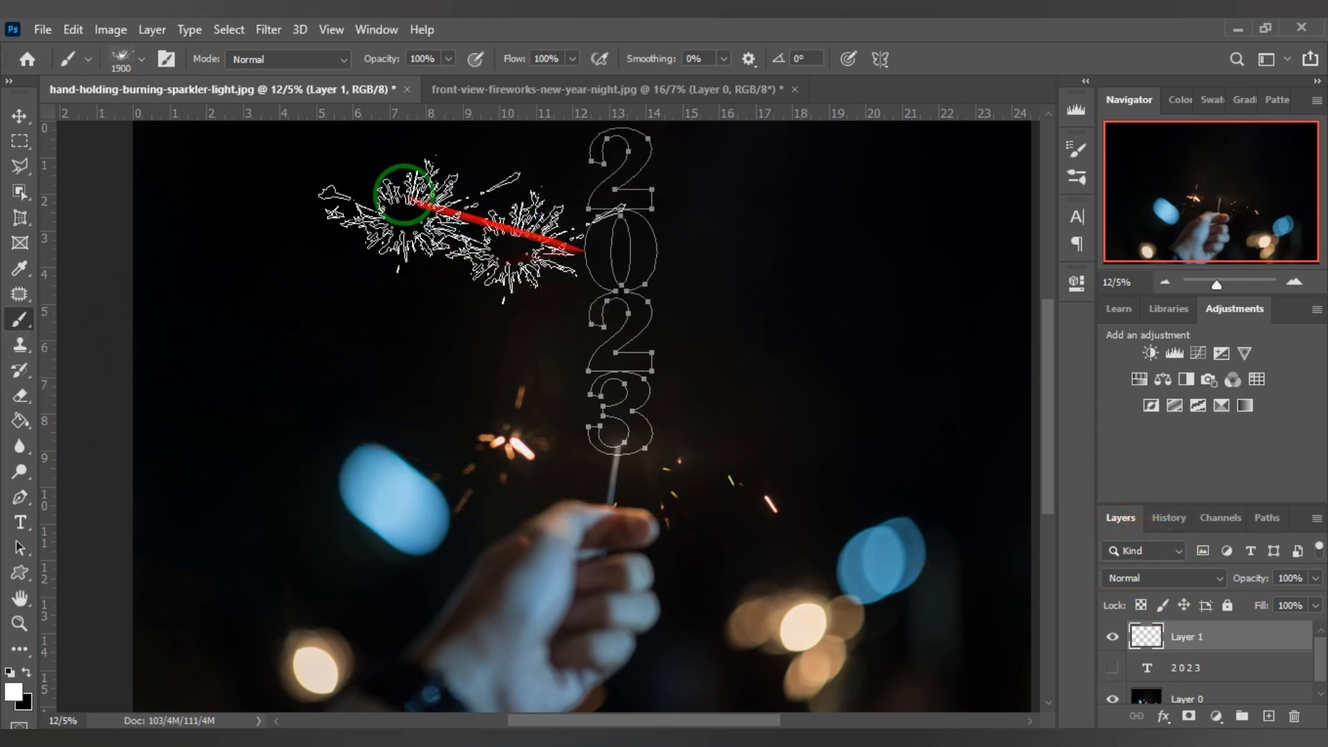
# Set the brush tip's spacing to 131% in the brush settings.
pyautogui.click(167, 60)
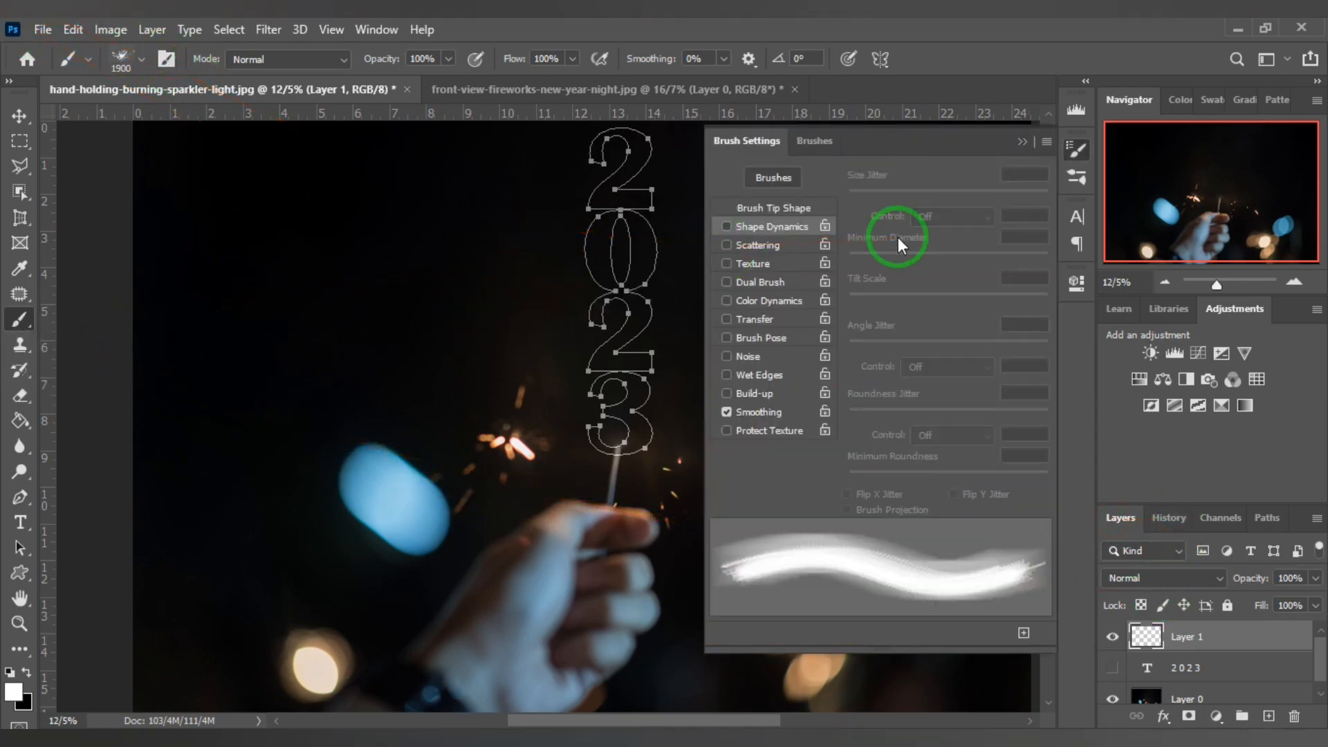
pyautogui.click(781, 220)
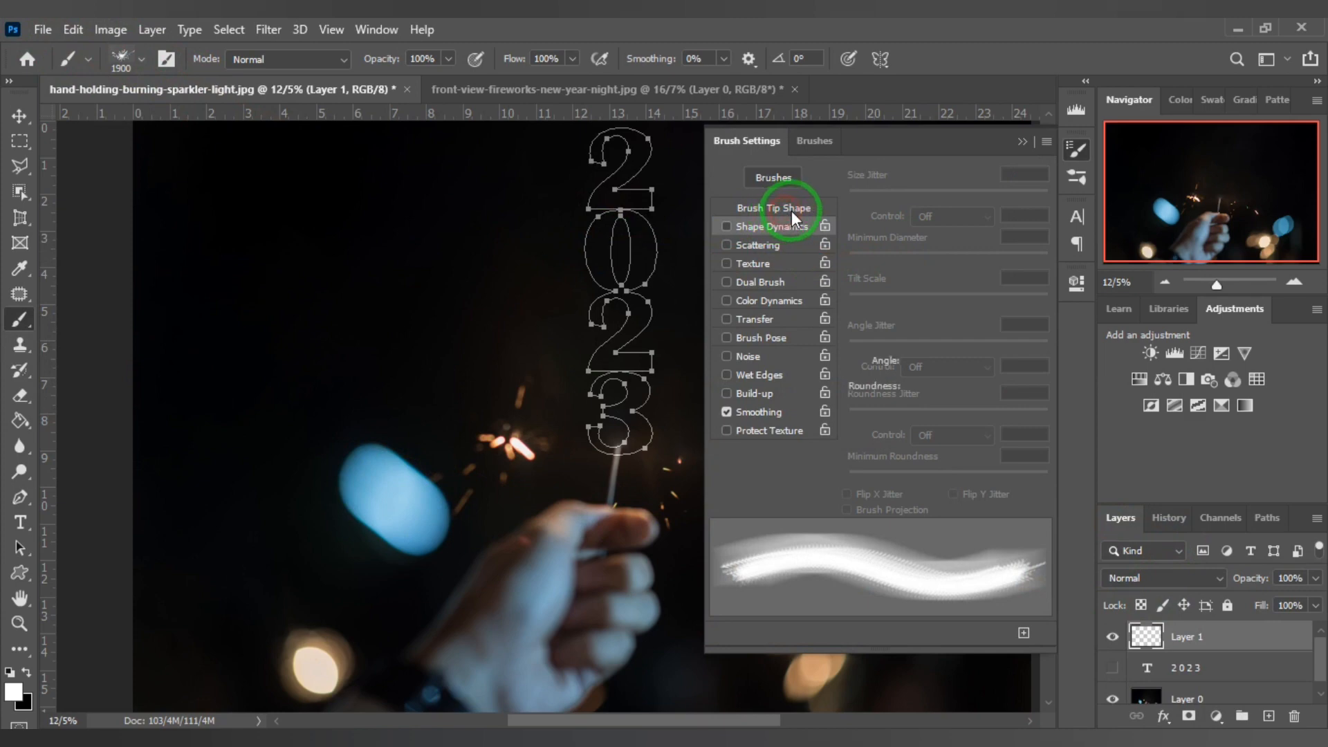
pyautogui.click(791, 211)
pyautogui.moveTo(859, 475)
pyautogui.mouseDown()
pyautogui.moveTo(1020, 476)
pyautogui.moveTo(965, 485)
pyautogui.mouseUp()
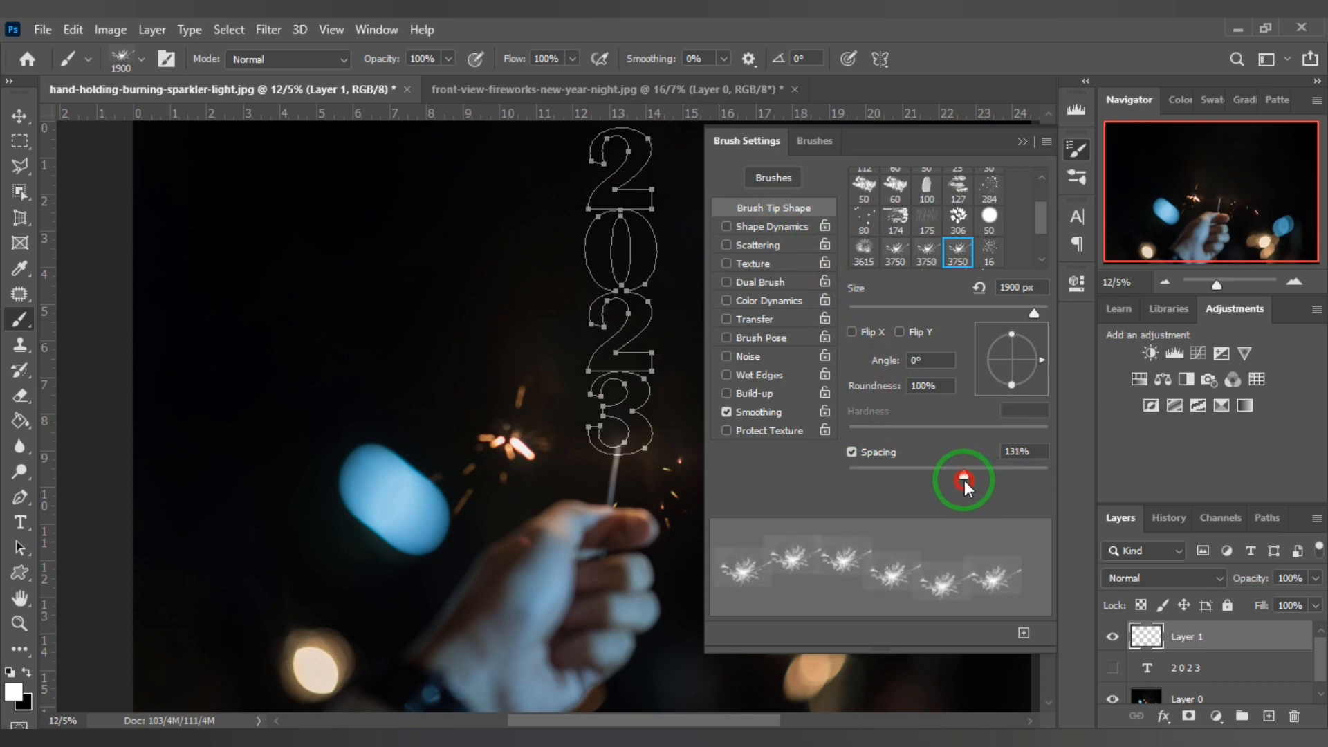
# Enable Shape Dynamics with 64% size jitter, 54% minimum diameter, 53% angle jitter, 19% roundness jitter and 69% minimum roundness.
pyautogui.click(777, 226)
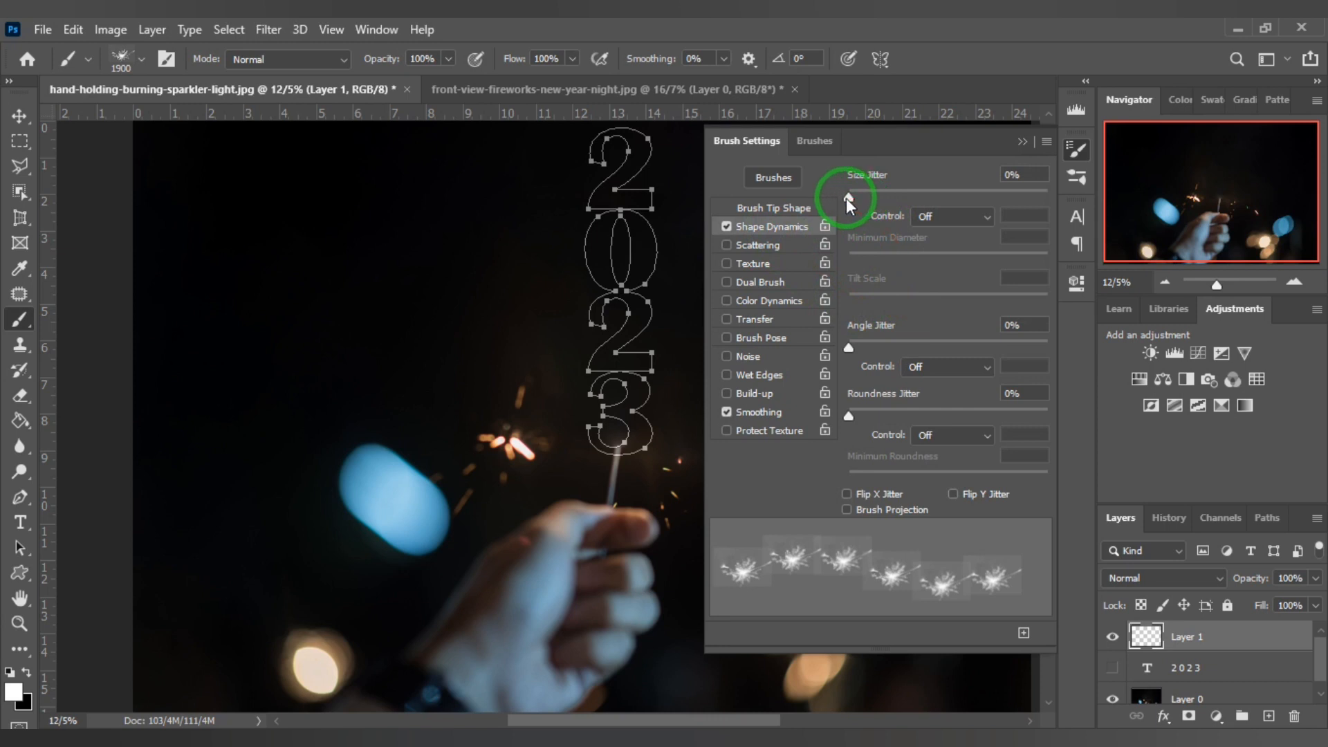
pyautogui.moveTo(849, 198); pyautogui.dragTo(978, 204)
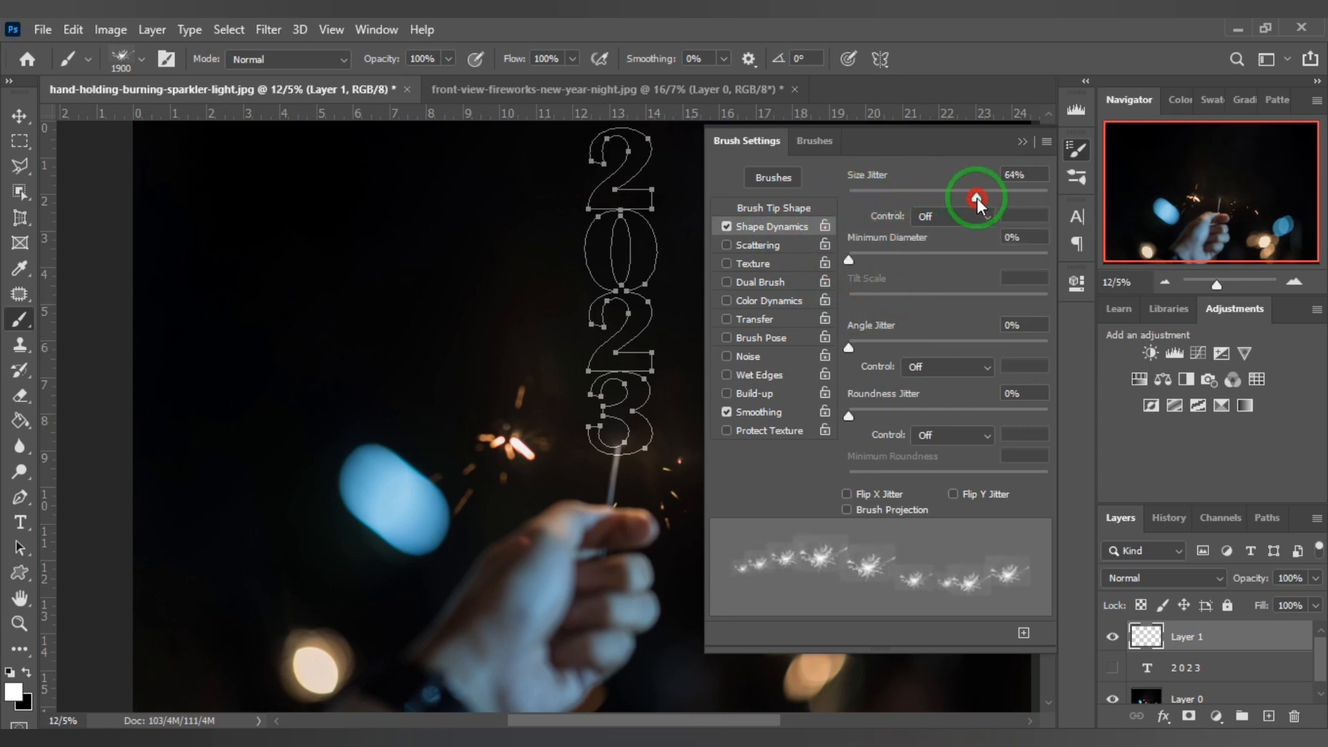
pyautogui.moveTo(855, 263)
pyautogui.mouseDown()
pyautogui.moveTo(969, 255)
pyautogui.moveTo(945, 256)
pyautogui.moveTo(957, 257)
pyautogui.mouseUp()
pyautogui.moveTo(851, 350); pyautogui.dragTo(955, 342)
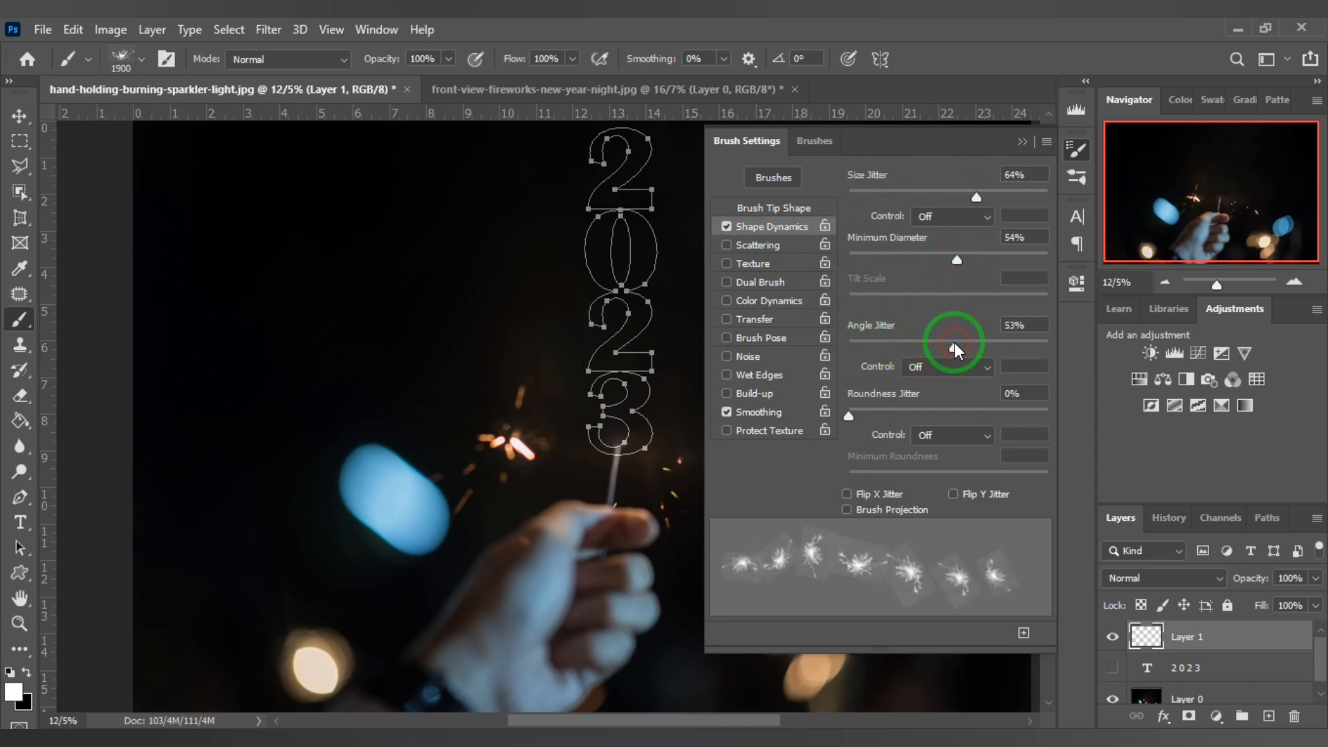
pyautogui.moveTo(849, 415); pyautogui.dragTo(888, 420)
pyautogui.moveTo(892, 478); pyautogui.dragTo(988, 483)
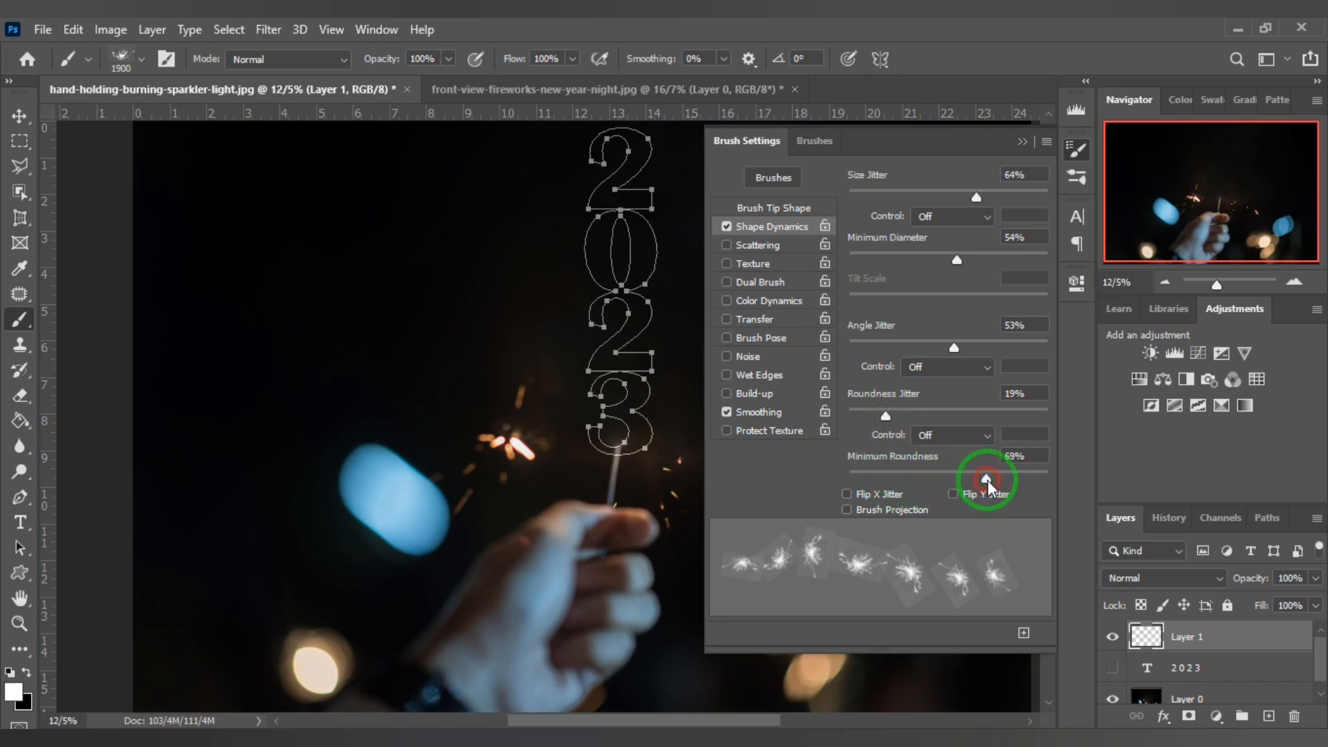
pyautogui.click(1076, 149)
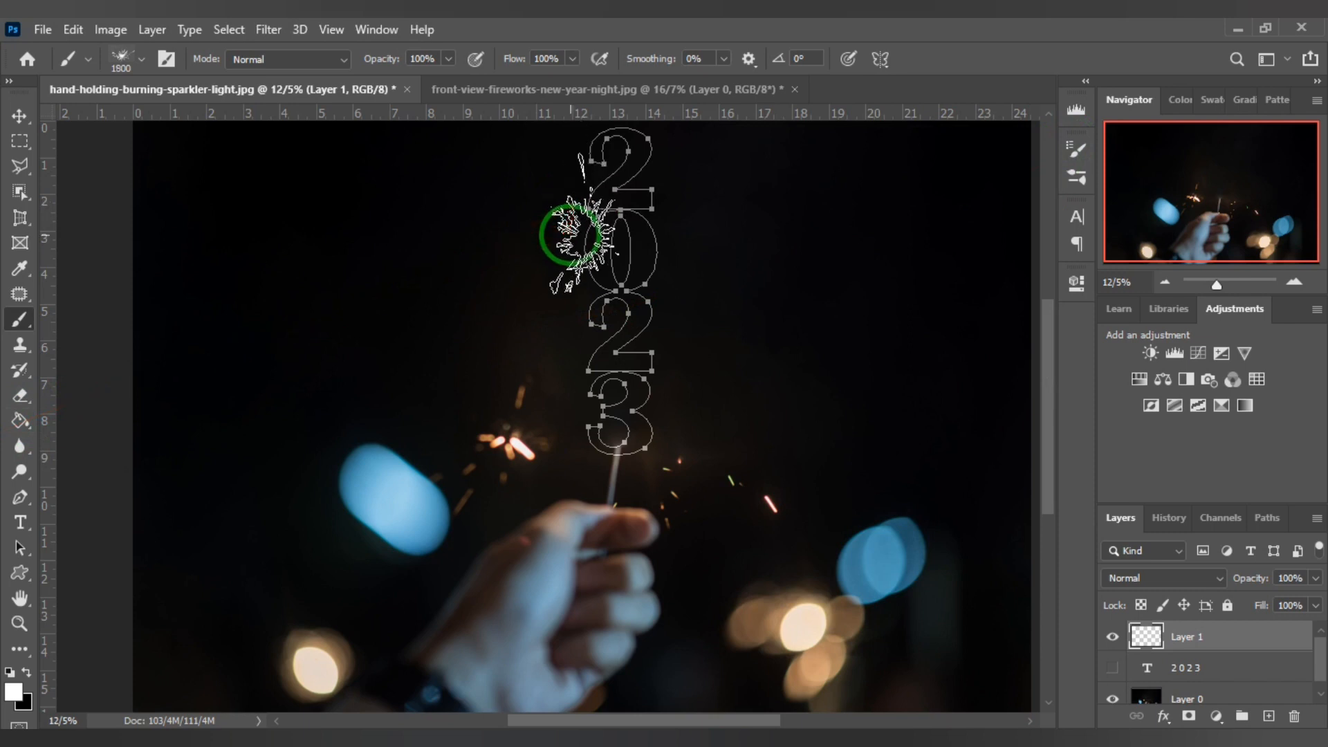
# Reduce the firework brush size to 300 px to suit the outlines of the 2 0 2 3 digits.
pyautogui.press('[')
pyautogui.press('[')
pyautogui.press('[')
pyautogui.press('[')
pyautogui.press('[')
pyautogui.press('[')
pyautogui.press('[')
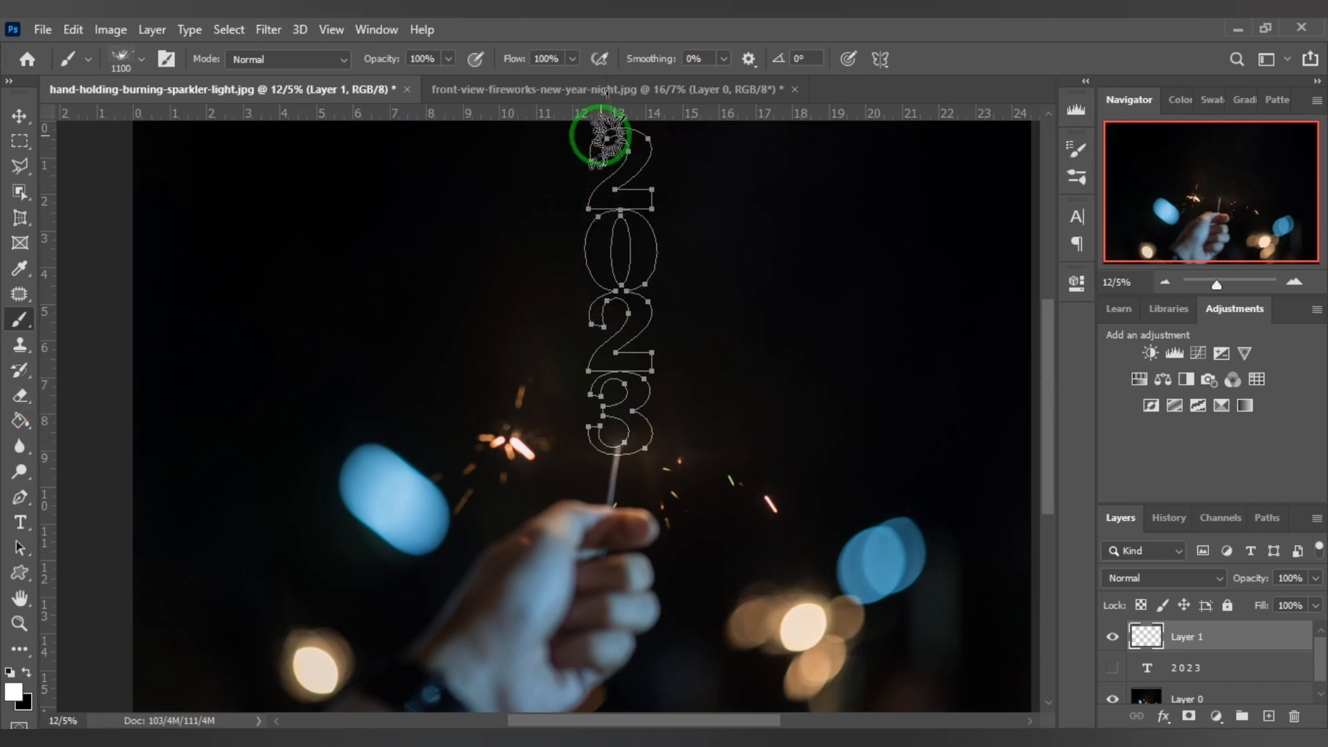
pyautogui.press('[')
pyautogui.press('[')
pyautogui.press('[')
pyautogui.press('[')
pyautogui.press('[')
pyautogui.press('[')
pyautogui.press('[')
pyautogui.press('[')
pyautogui.press('[')
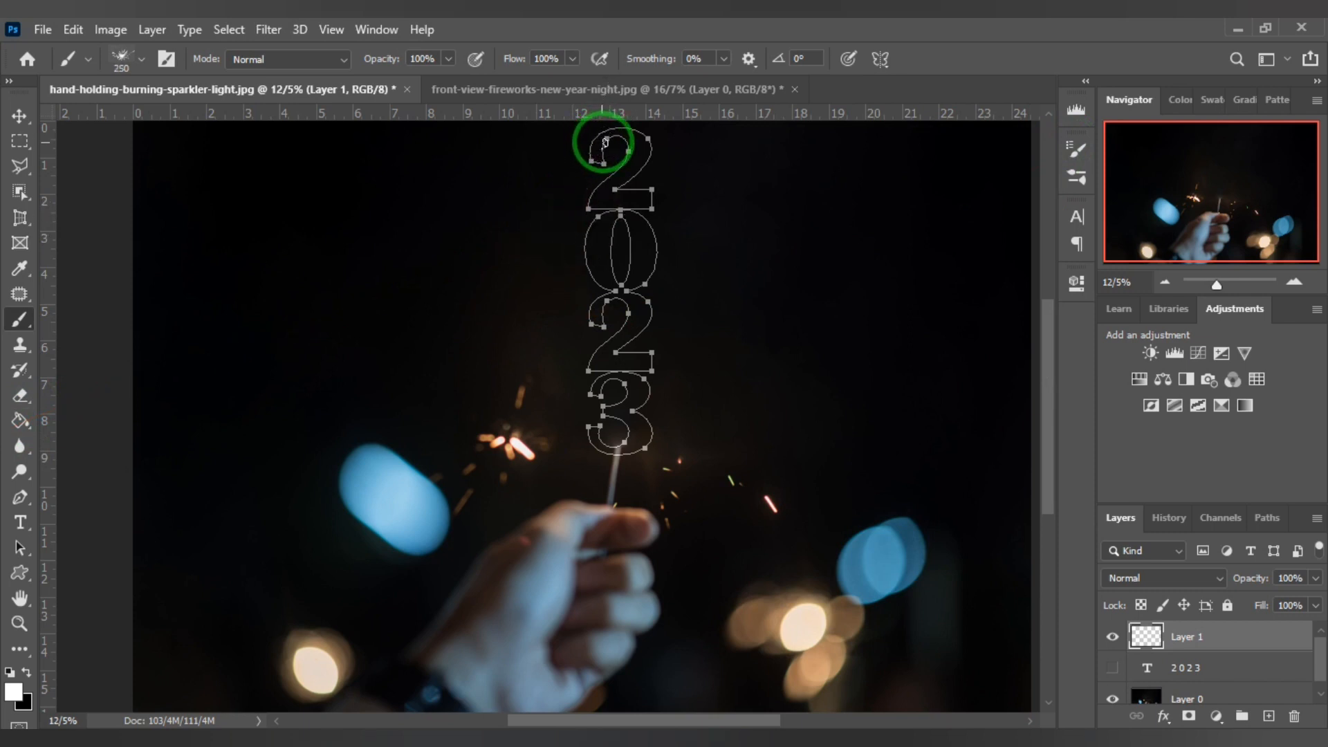
pyautogui.press(']')
pyautogui.press(']')
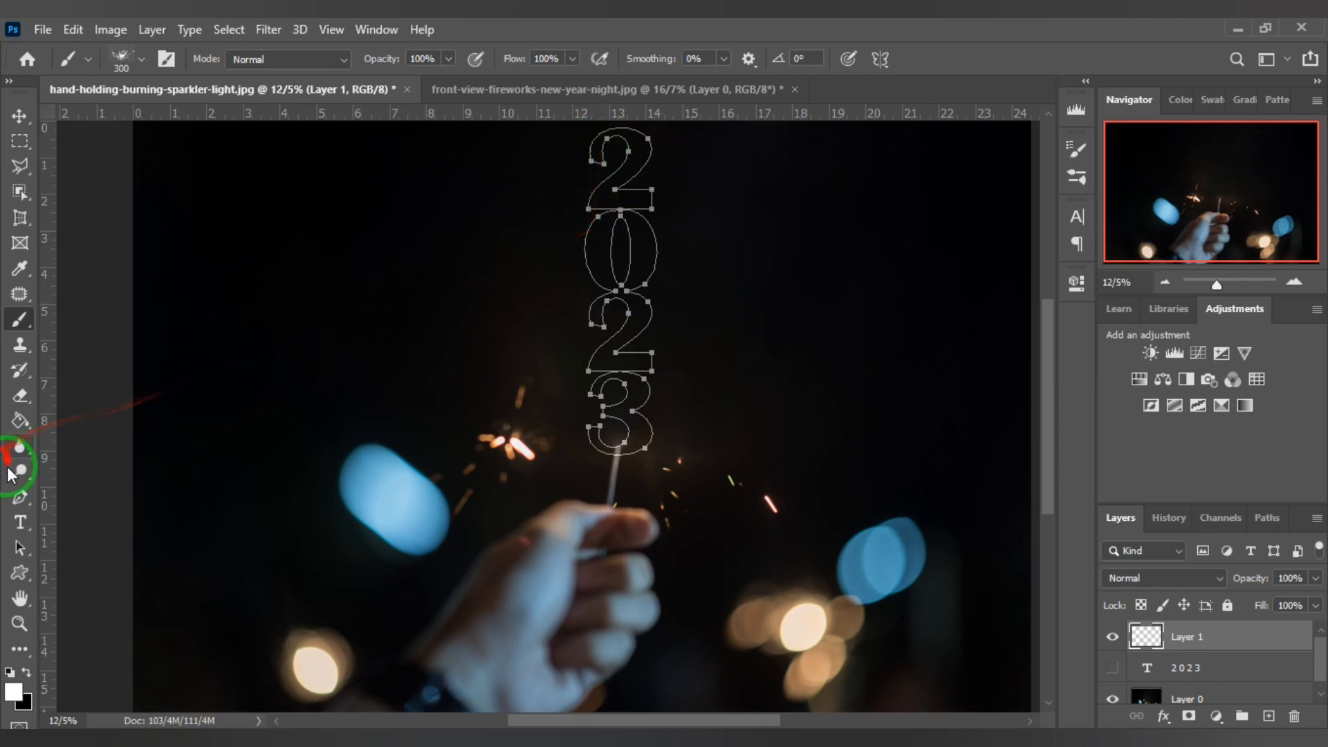
# Stroke the 2 0 2 3 work path on the new layer using the Brush with Simulate Pressure on.
pyautogui.click(21, 498)
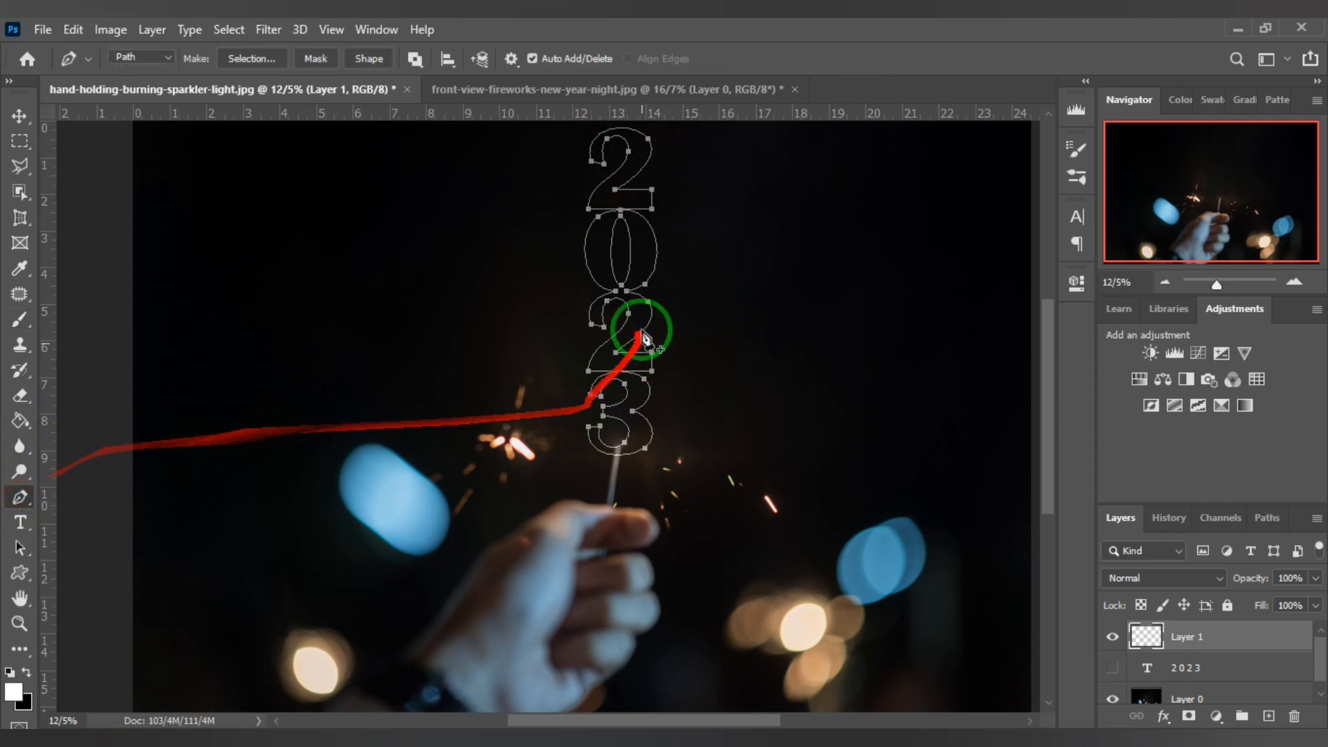
pyautogui.rightClick(626, 401)
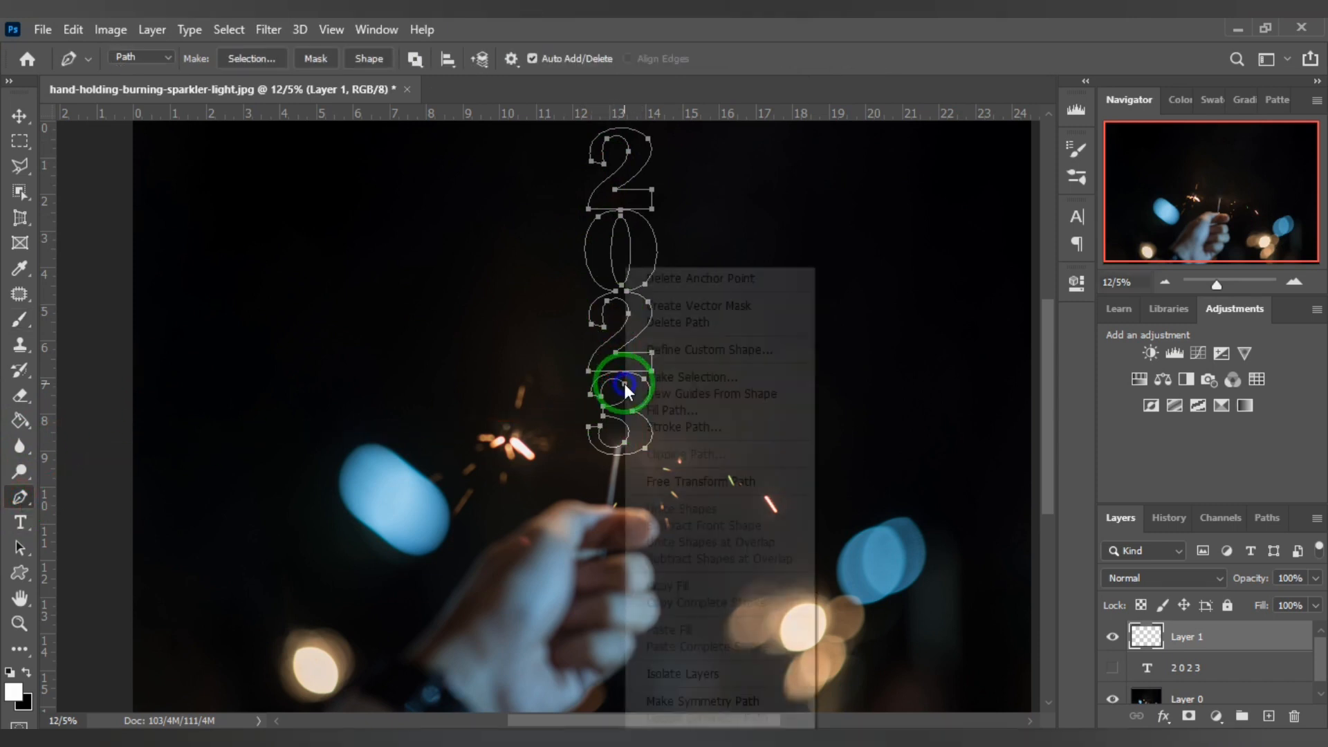
pyautogui.click(687, 426)
pyautogui.click(654, 235)
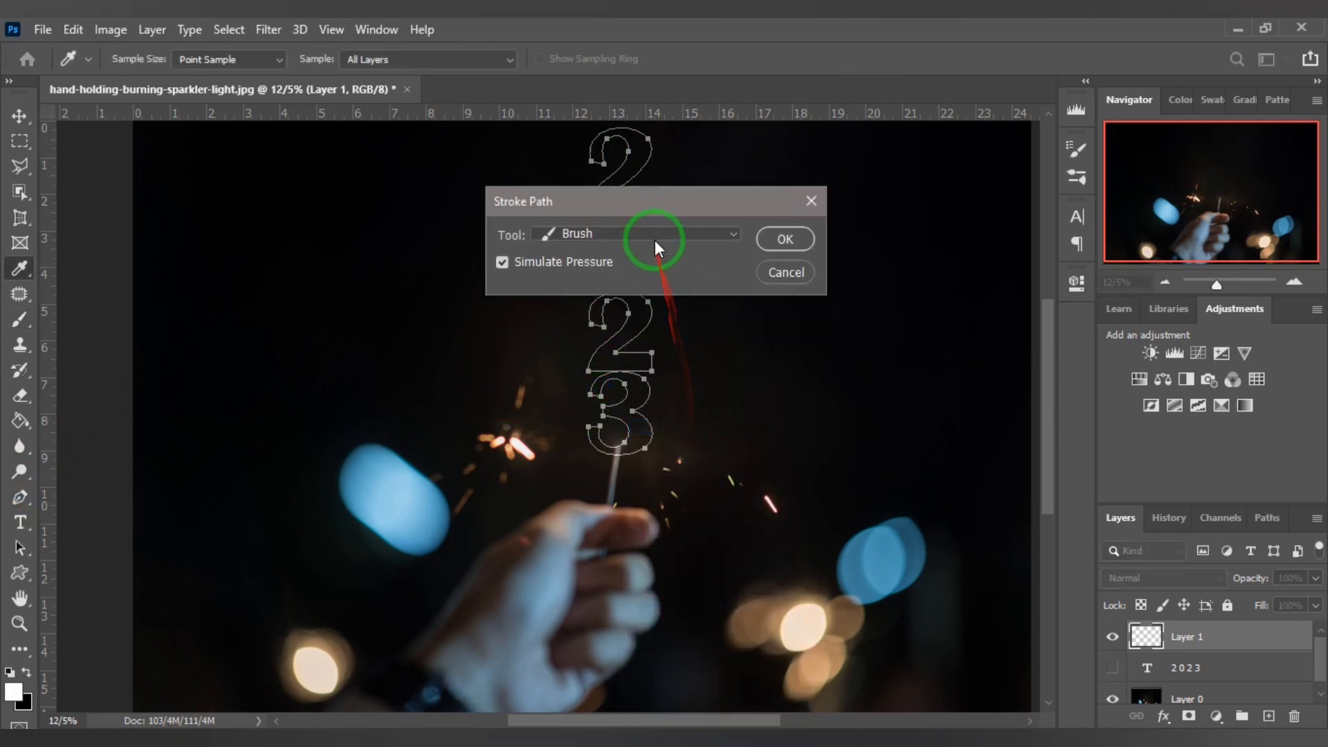
pyautogui.click(622, 272)
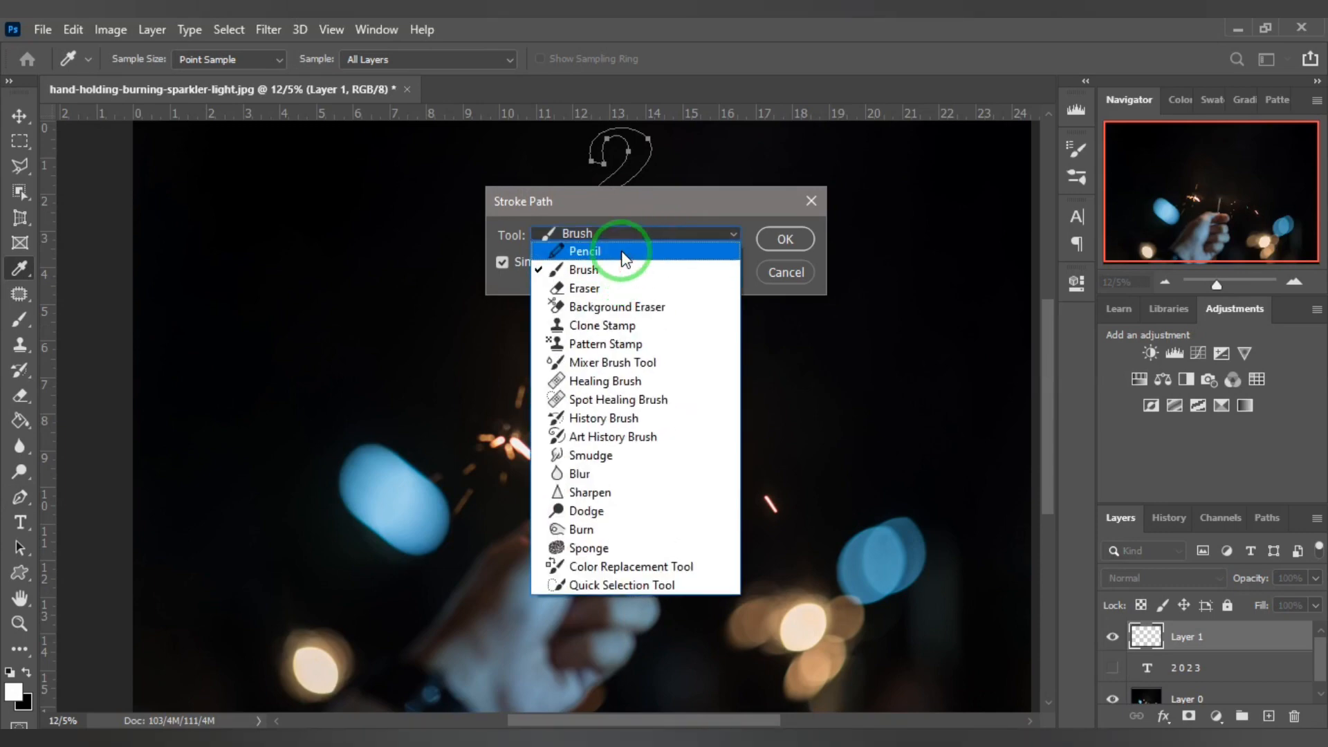
pyautogui.click(621, 270)
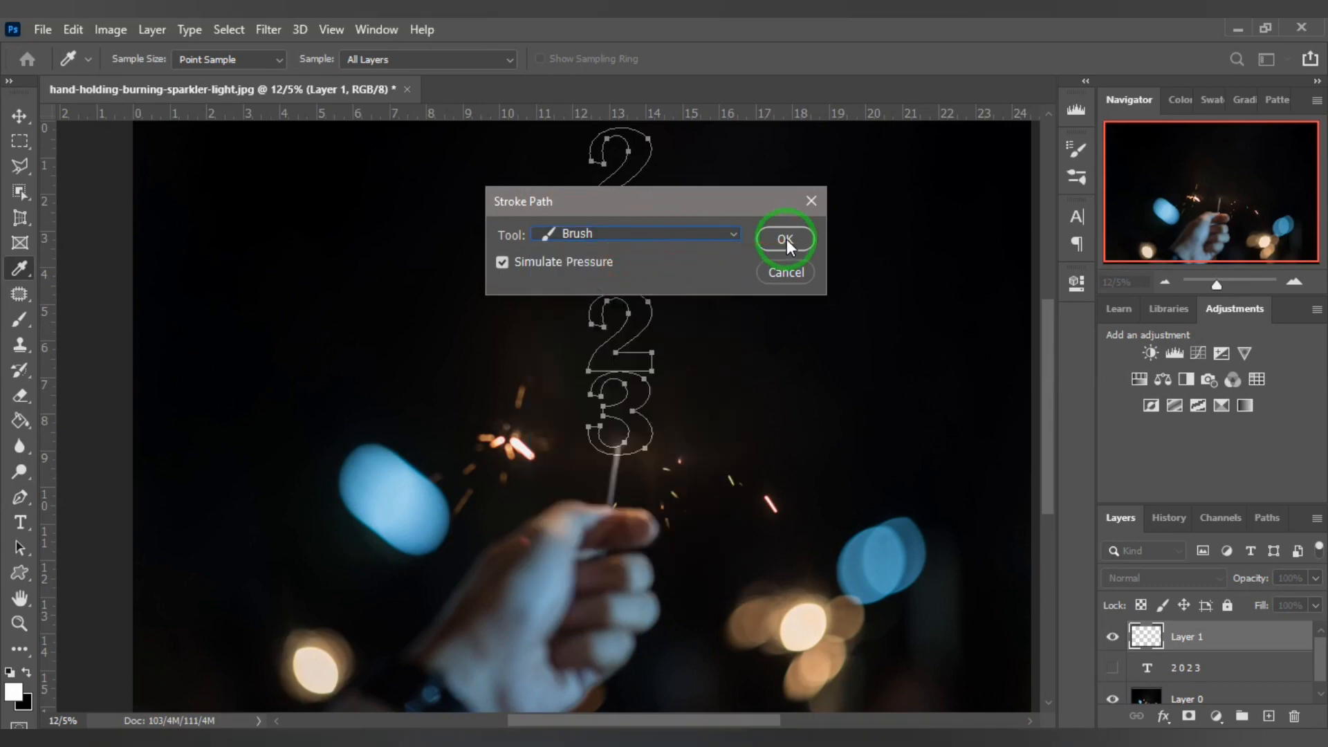
pyautogui.click(786, 239)
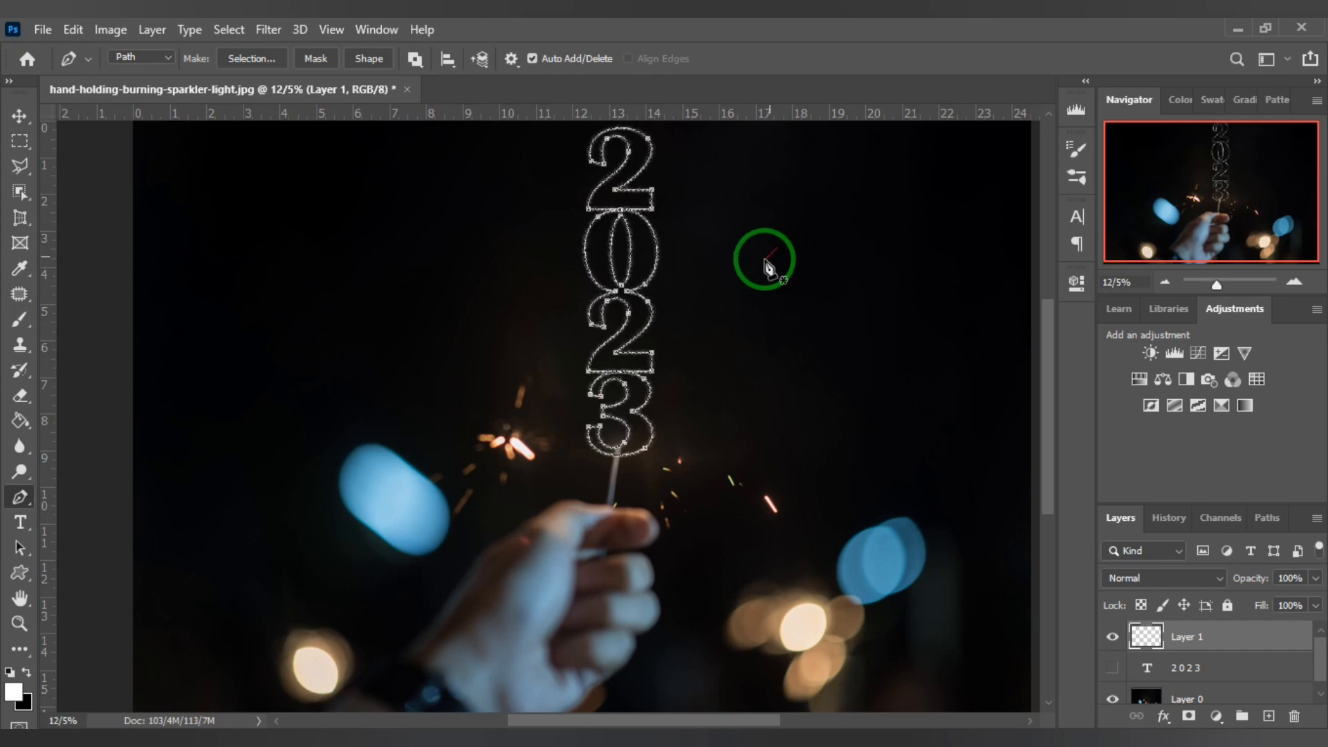
# Set the firework brush size to 300 px, checking it against the outlines of the 2 0 2 3 digits.
pyautogui.click(20, 498)
pyautogui.rightClick(19, 499)
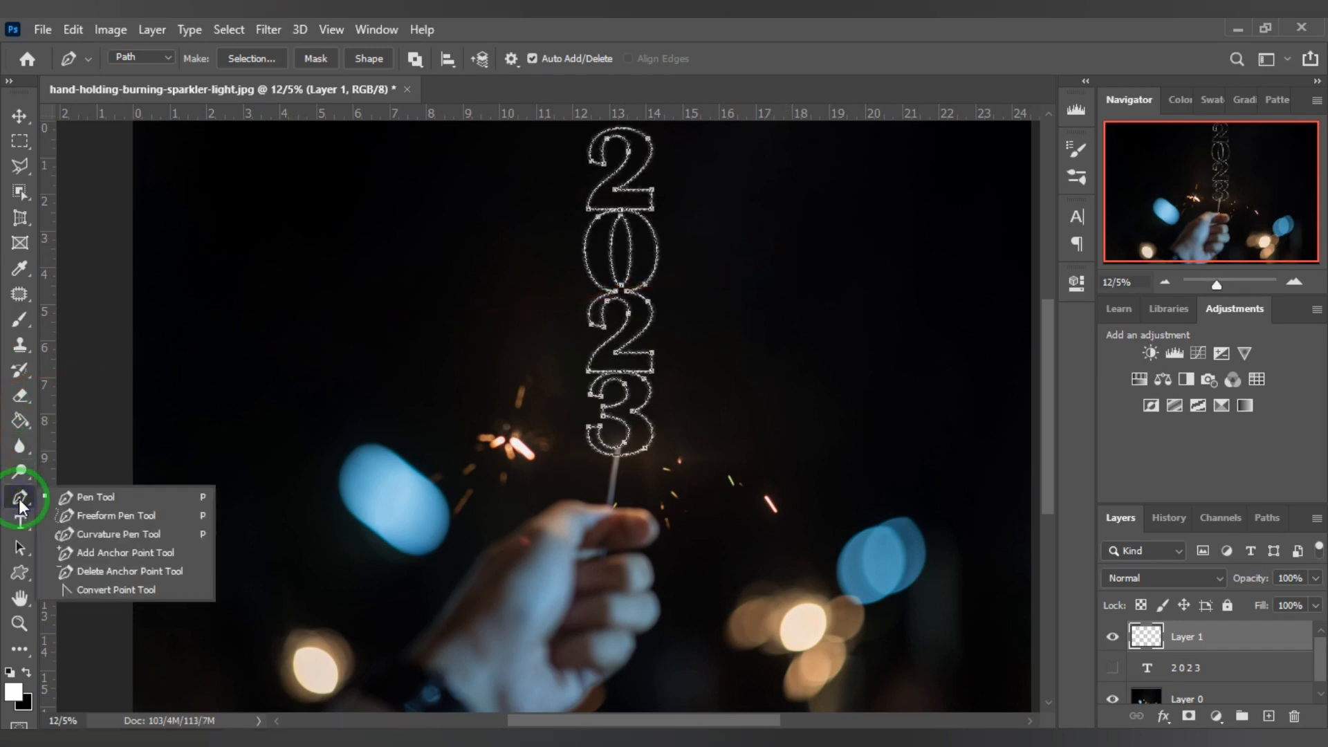
pyautogui.click(22, 325)
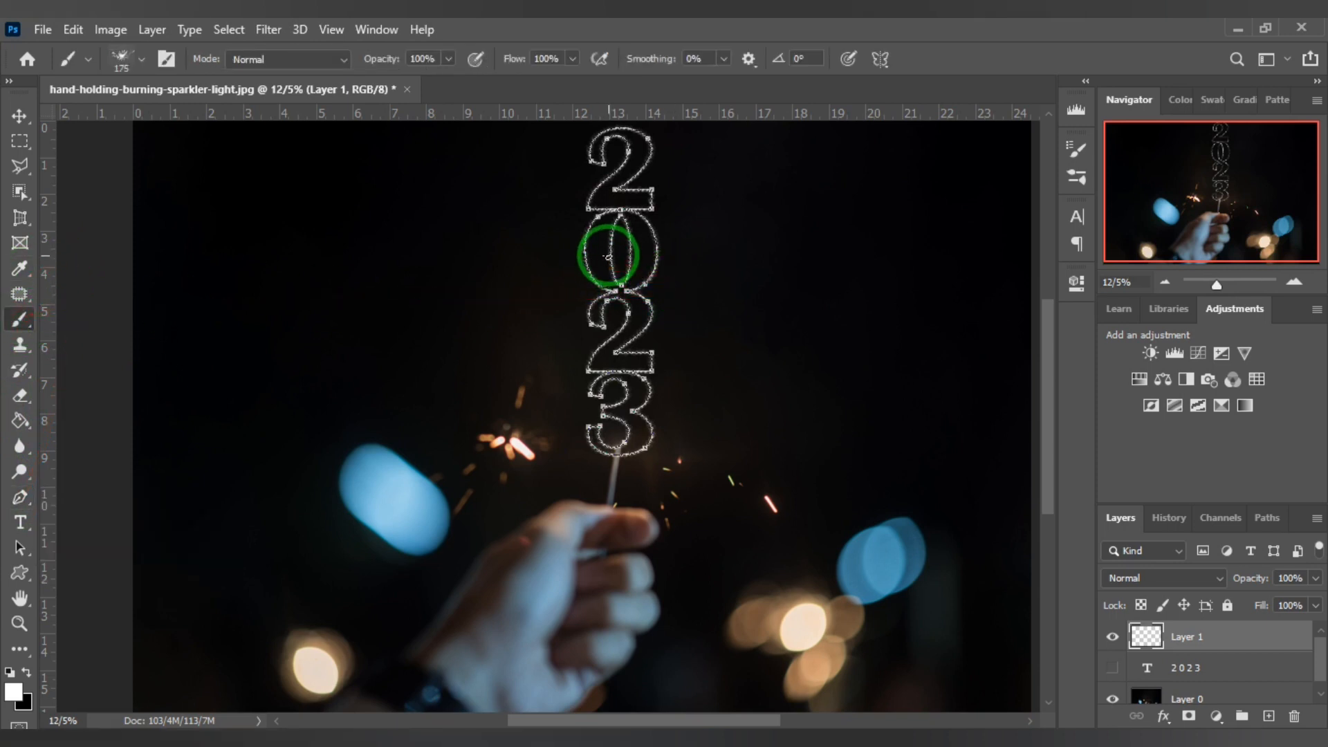
pyautogui.press('[')
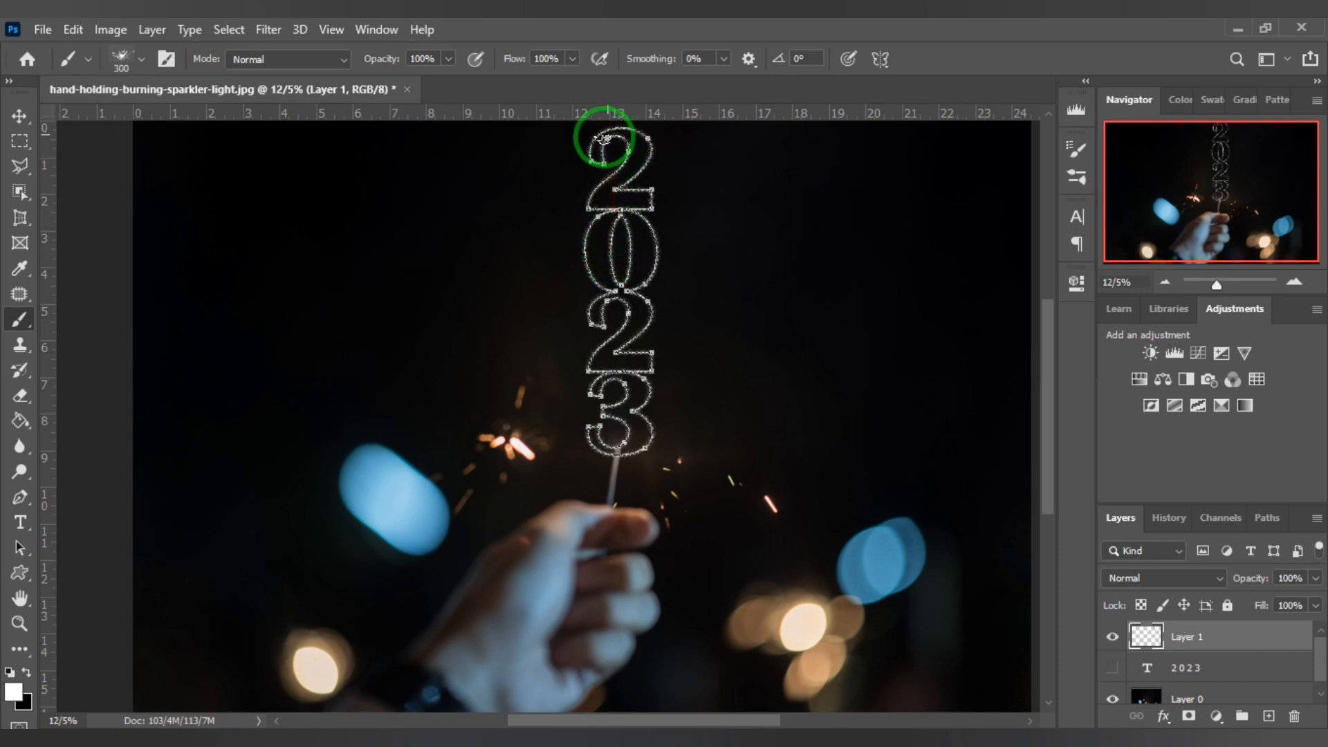
pyautogui.press('[')
pyautogui.moveTo(603, 139); pyautogui.dragTo(232, 415)
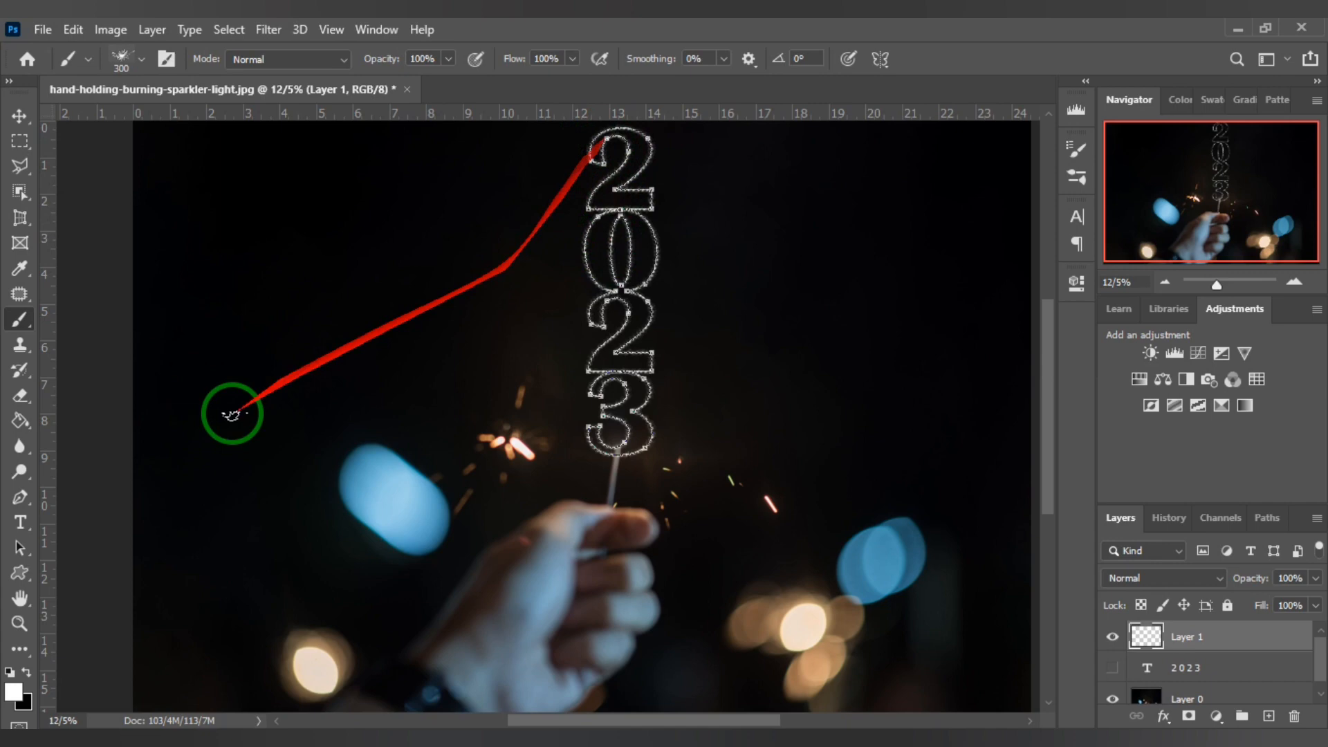
# Stroke the 2 0 2 3 work path with the Brush and Simulate Pressure on, then dismiss the path outline.
pyautogui.click(21, 501)
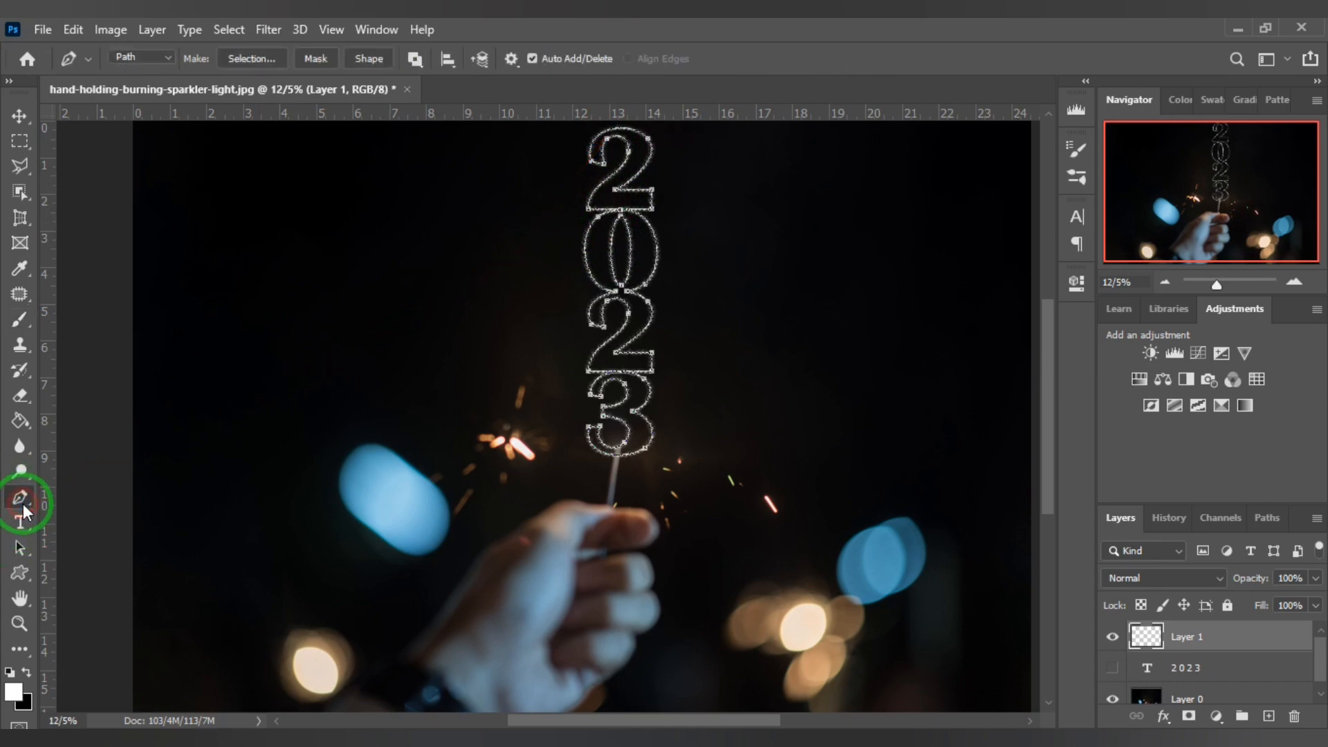
pyautogui.rightClick(608, 299)
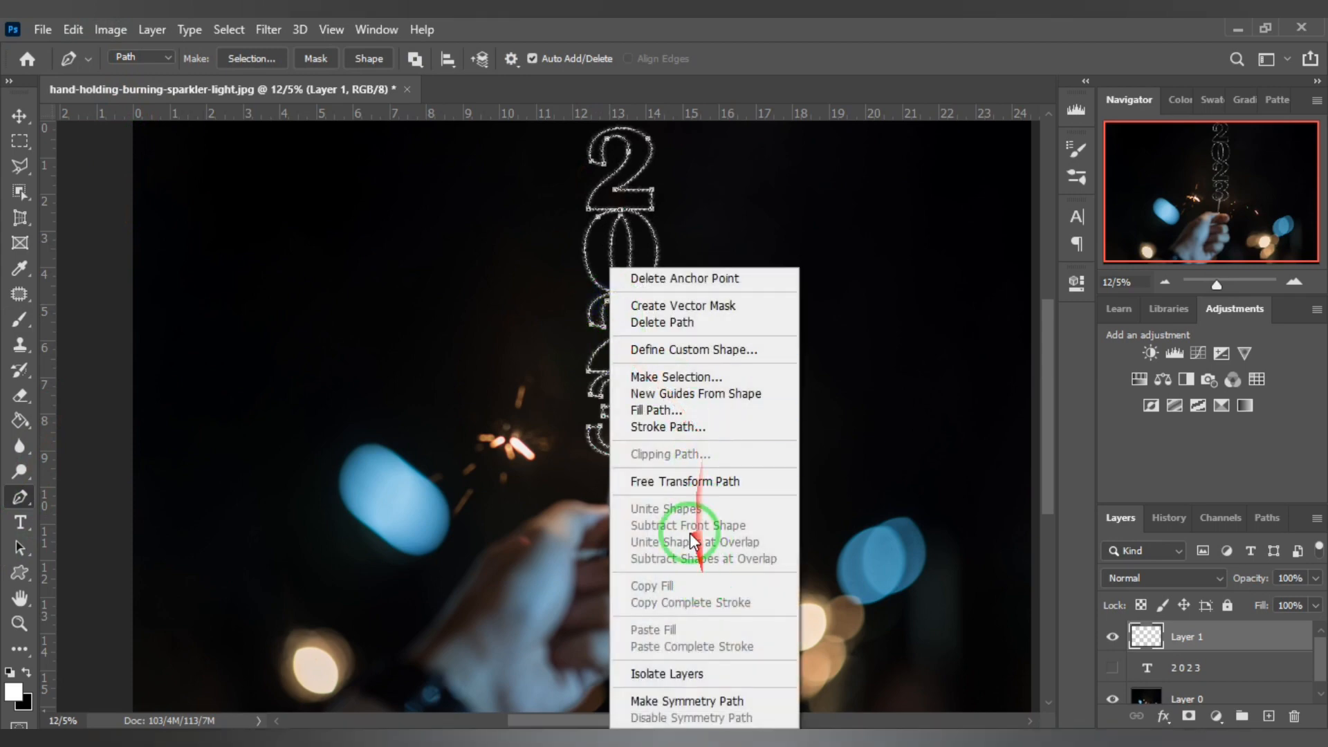
pyautogui.click(684, 426)
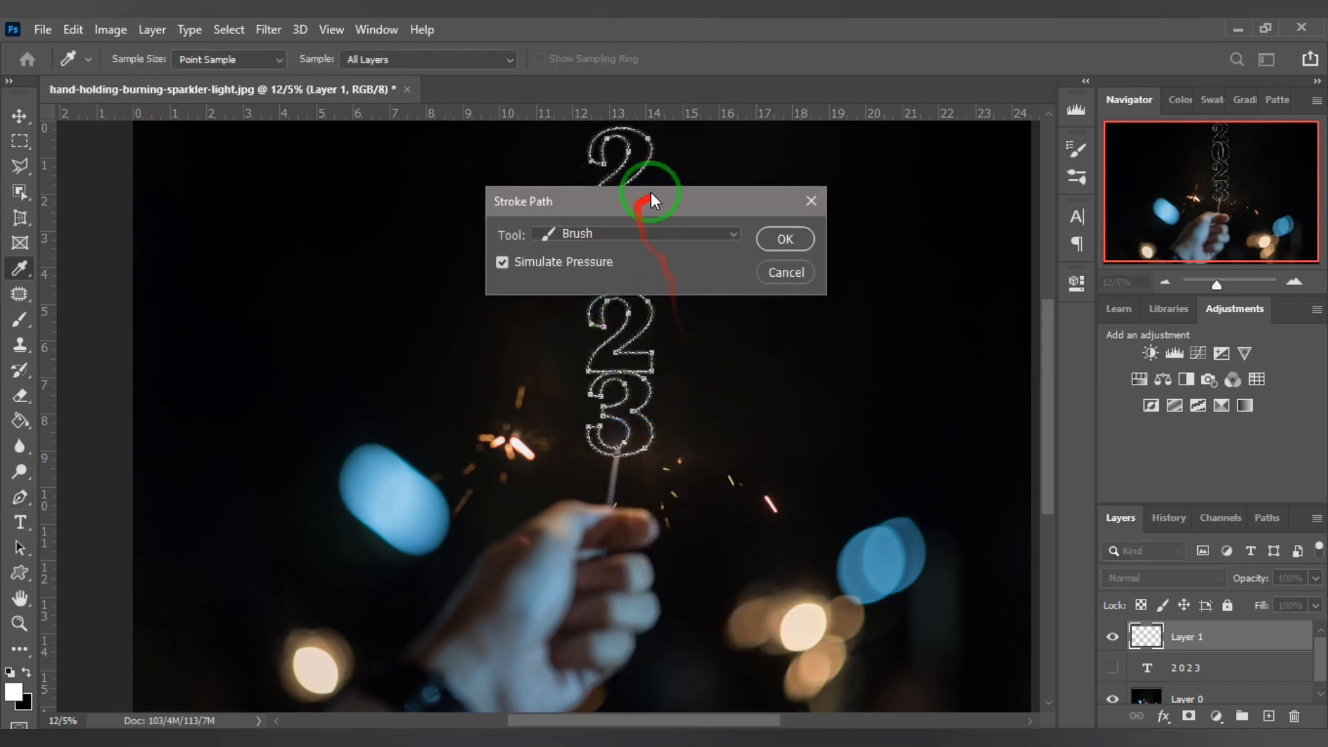
pyautogui.moveTo(649, 201); pyautogui.dragTo(923, 215)
pyautogui.click(971, 256)
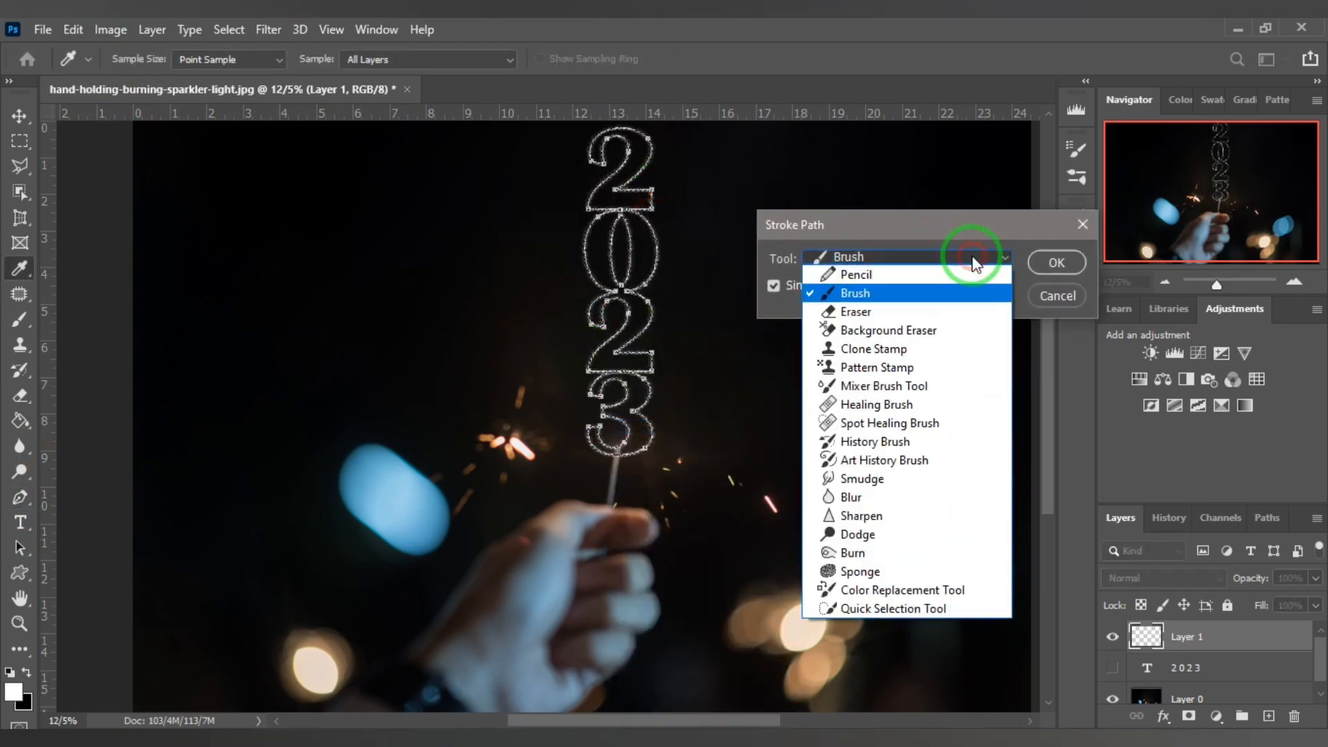
pyautogui.click(972, 256)
pyautogui.click(1057, 261)
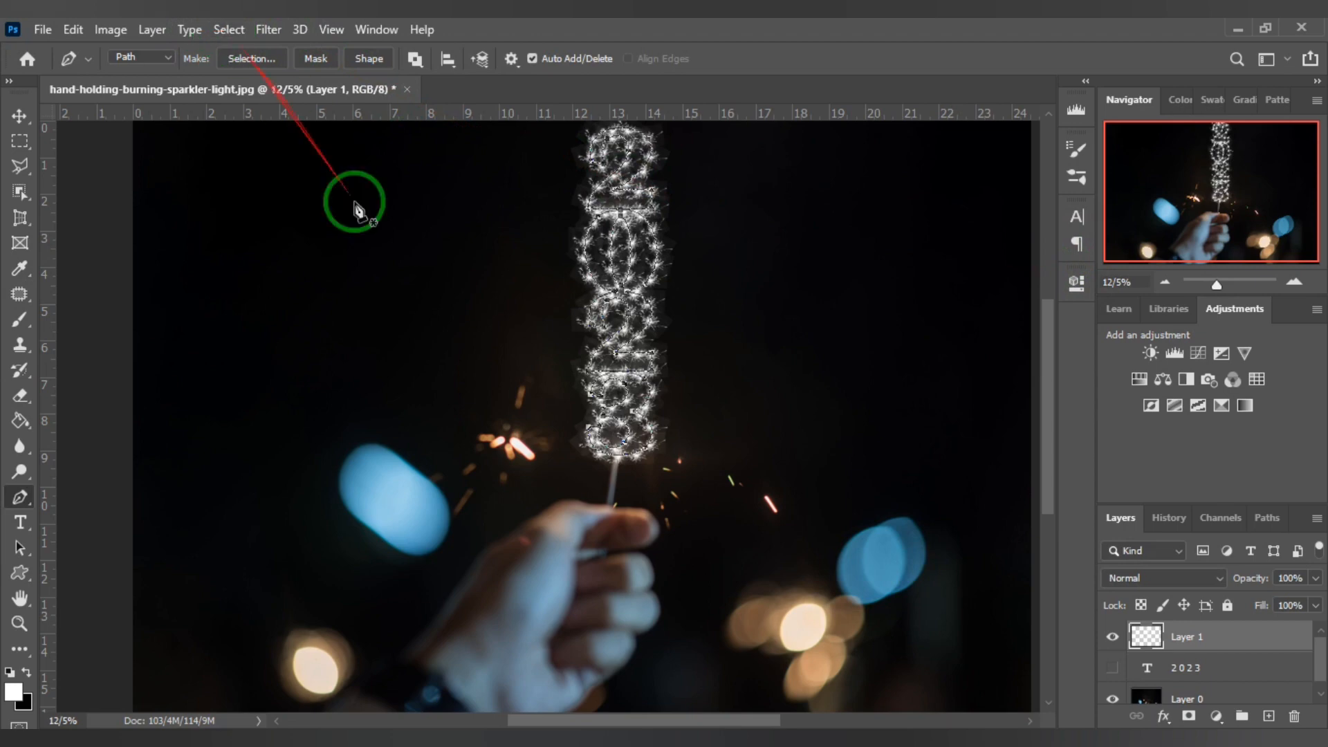
pyautogui.press('Return')
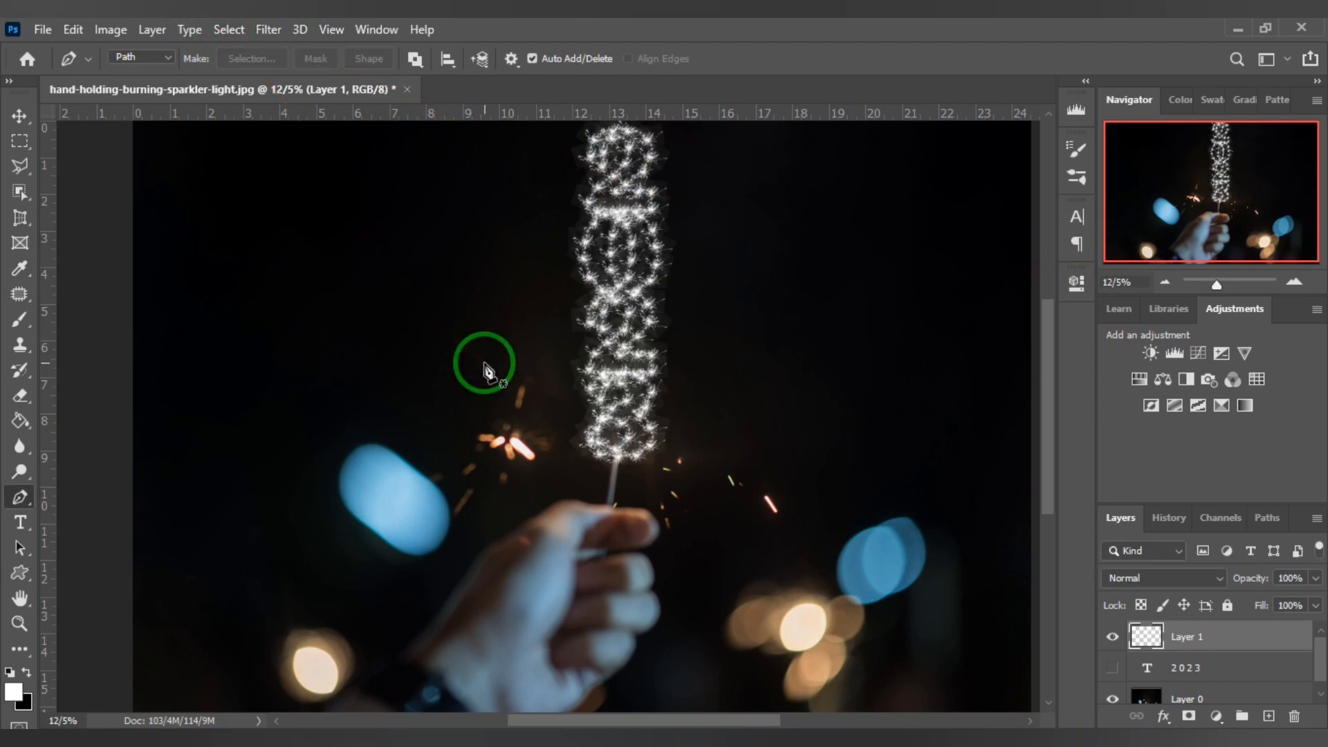
# Add an Inner Shadow and an orange Outer Glow at 76% opacity to the layer with the firework strokes.
pyautogui.doubleClick(1246, 639)
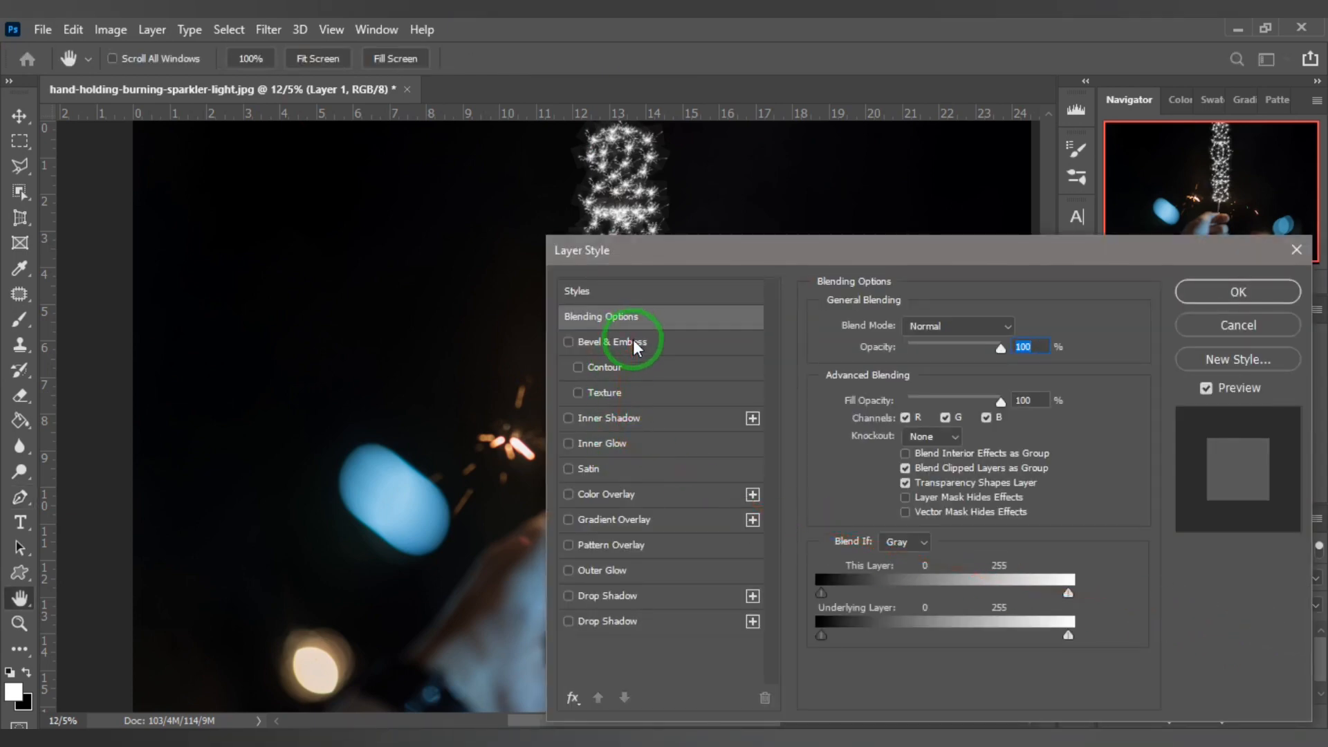
pyautogui.moveTo(712, 250); pyautogui.dragTo(921, 114)
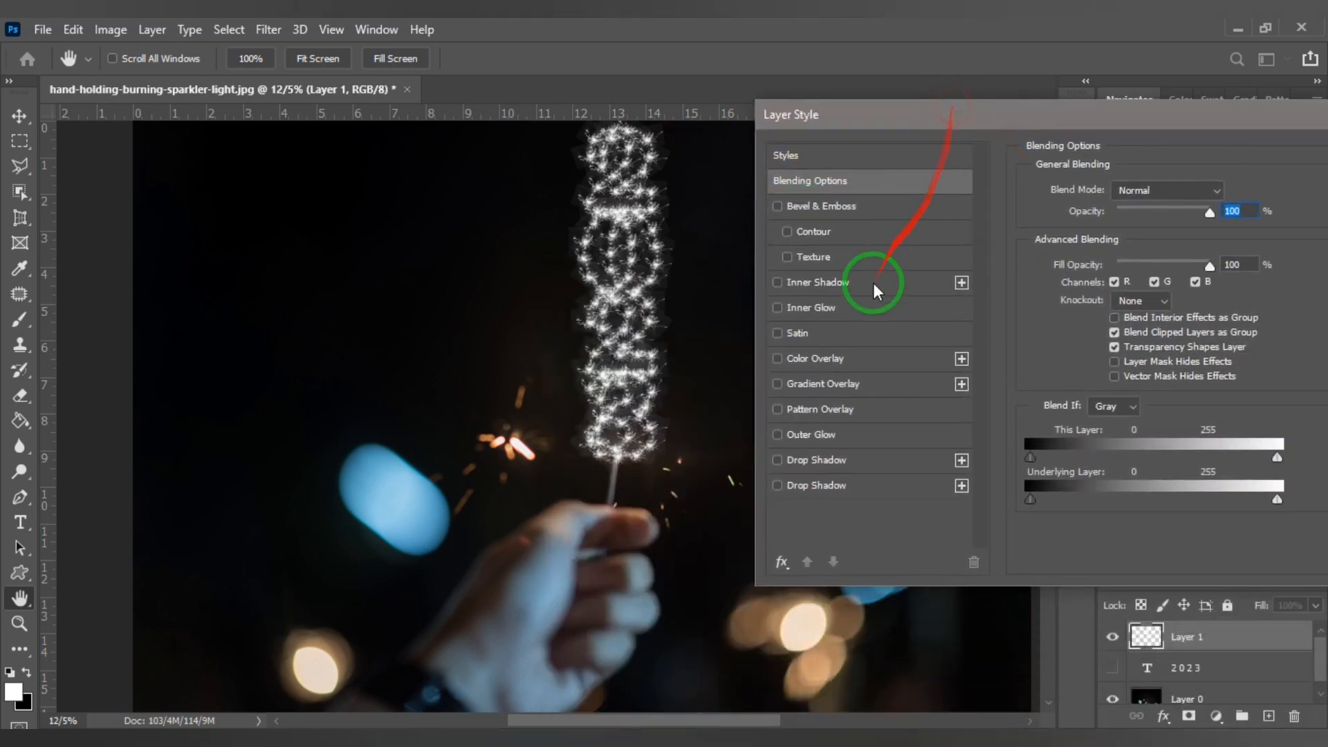
pyautogui.click(836, 282)
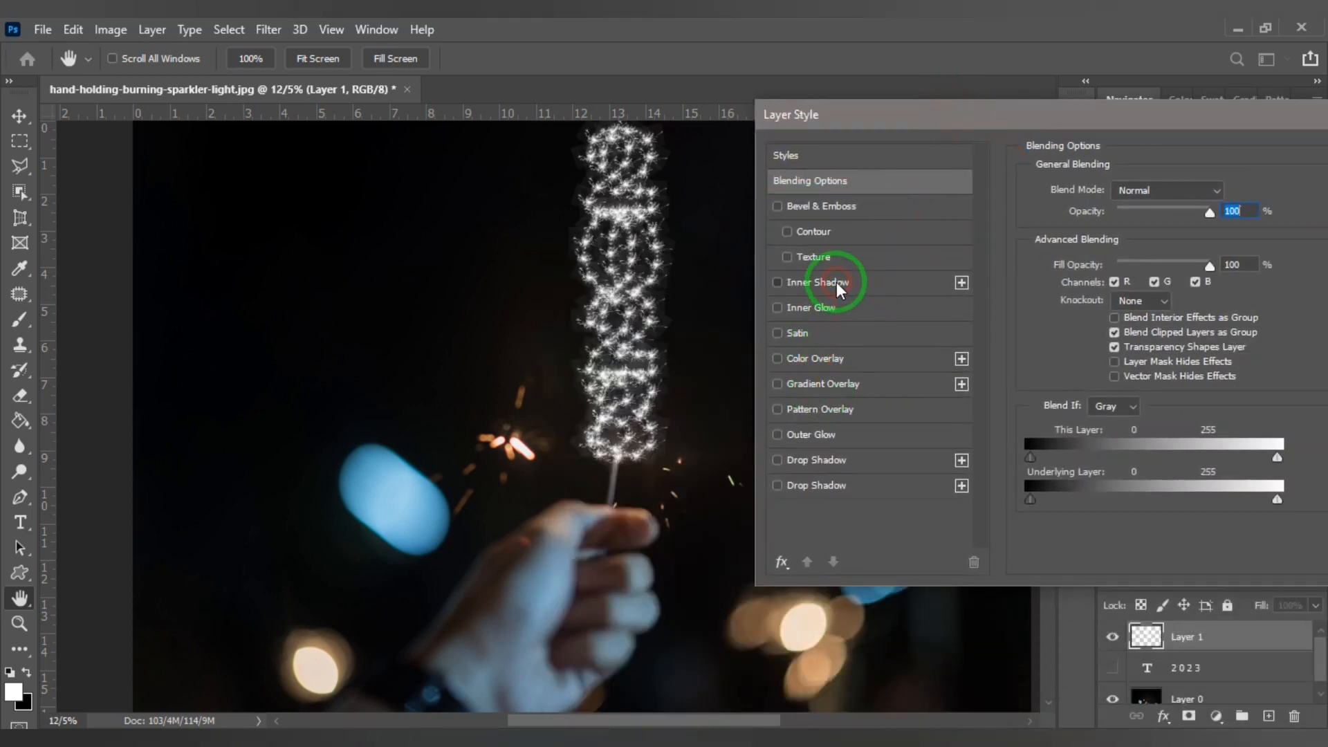
pyautogui.click(825, 431)
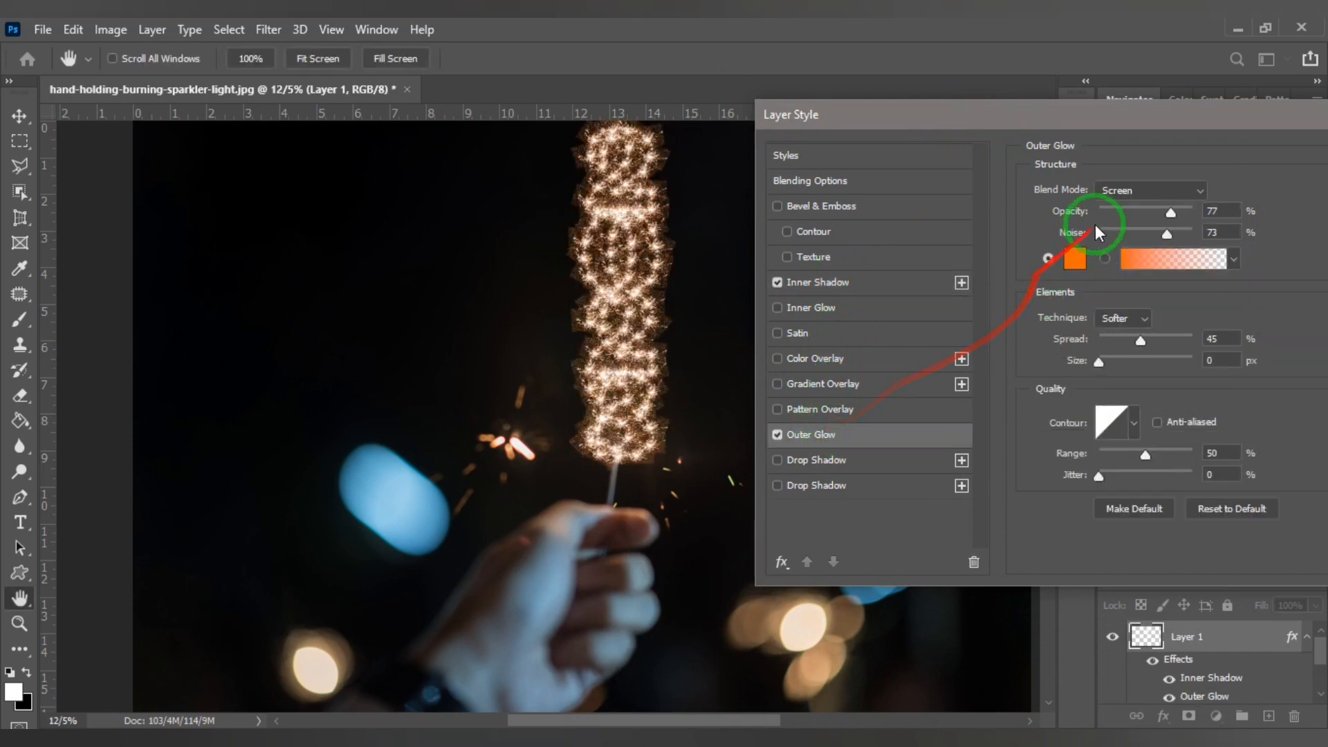
pyautogui.moveTo(1168, 207); pyautogui.dragTo(1170, 211)
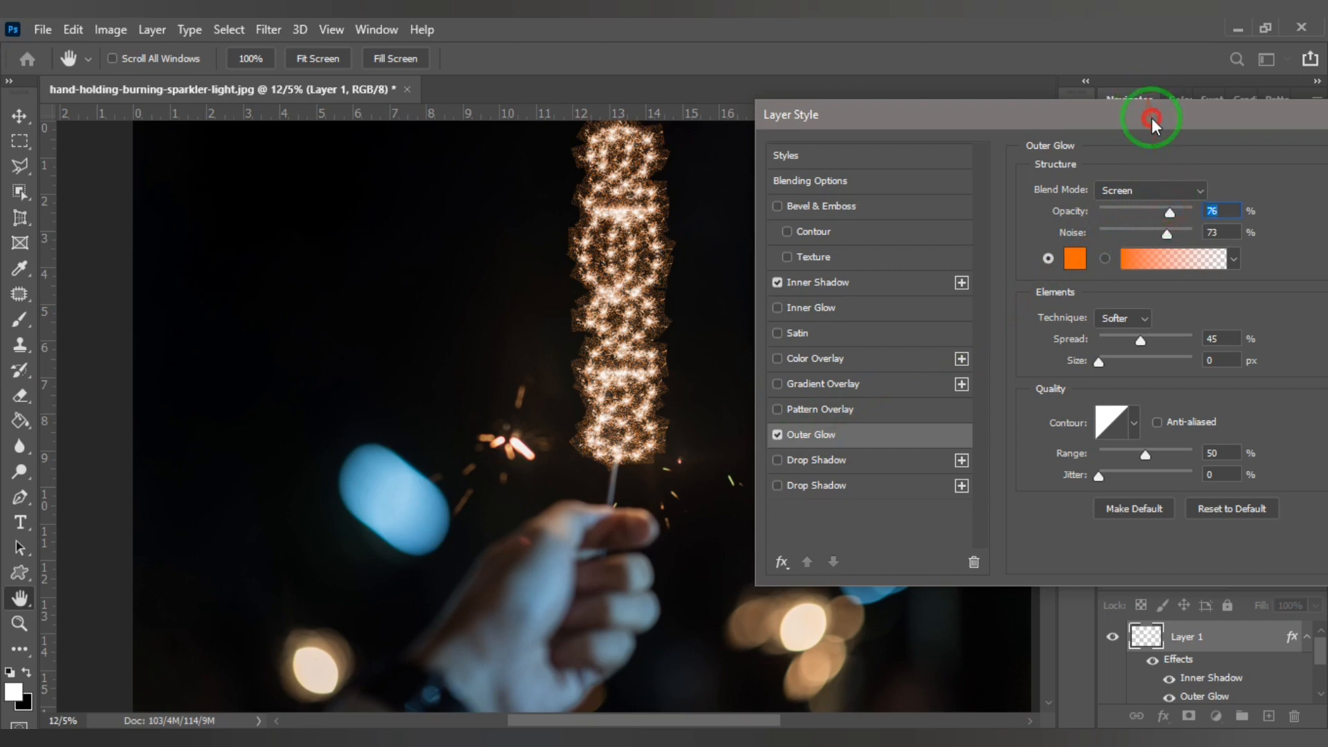
pyautogui.moveTo(1152, 118); pyautogui.dragTo(844, 125)
pyautogui.click(1144, 165)
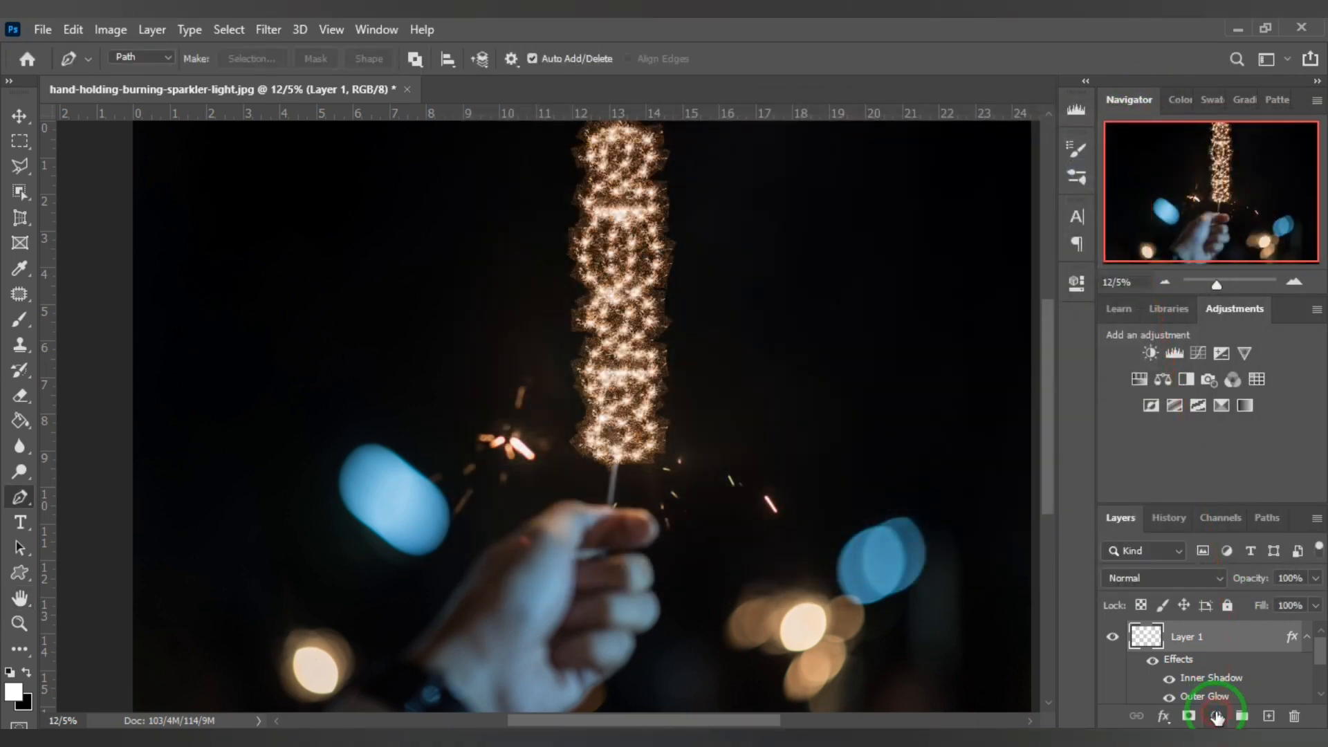
# Add a Levels adjustment layer above the firework strokes with black input 4 and midtones 0.70.
pyautogui.click(1217, 717)
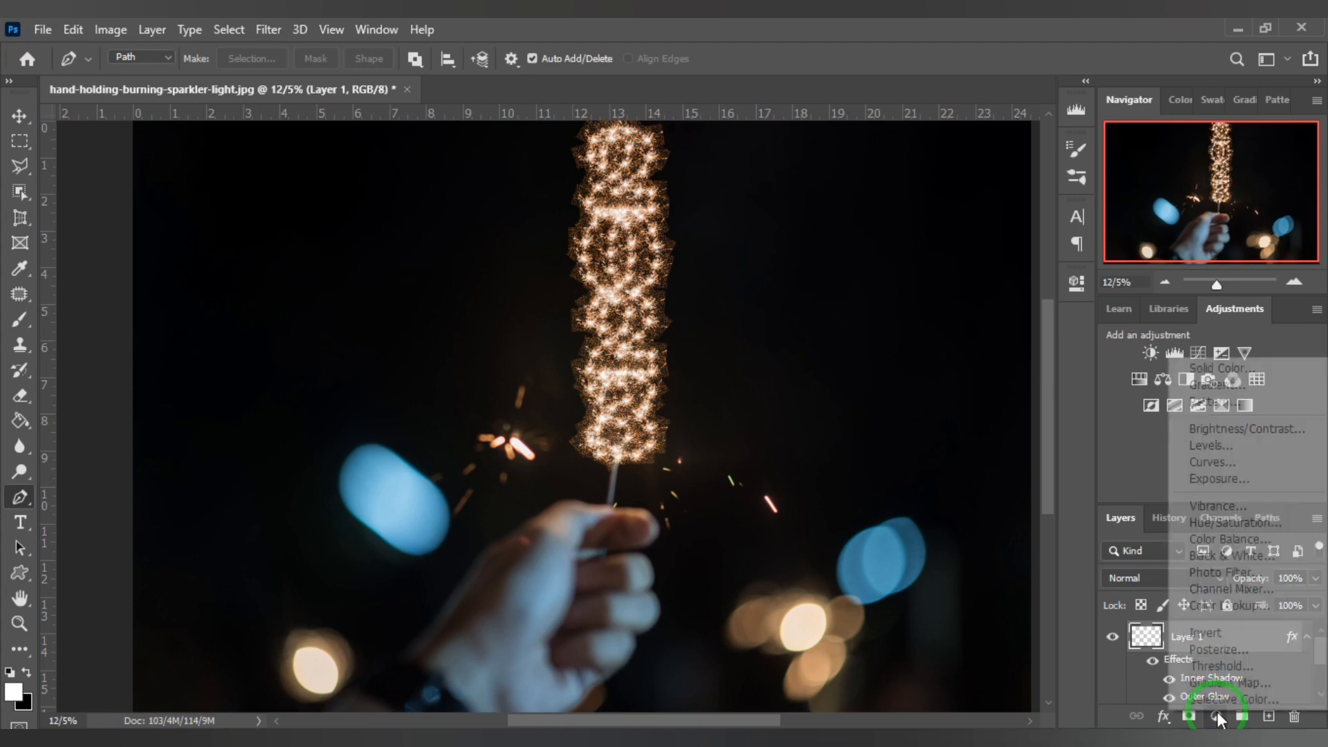
pyautogui.click(1232, 445)
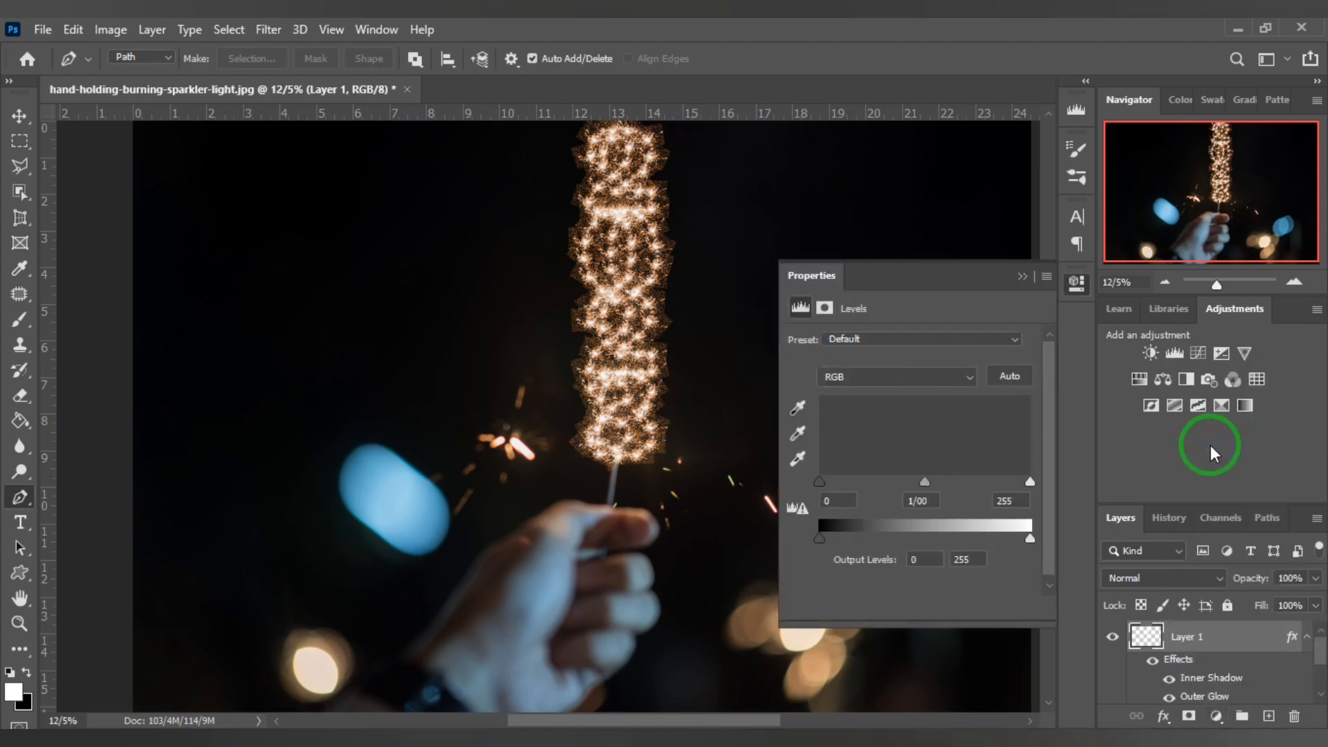
pyautogui.moveTo(925, 482); pyautogui.dragTo(953, 481)
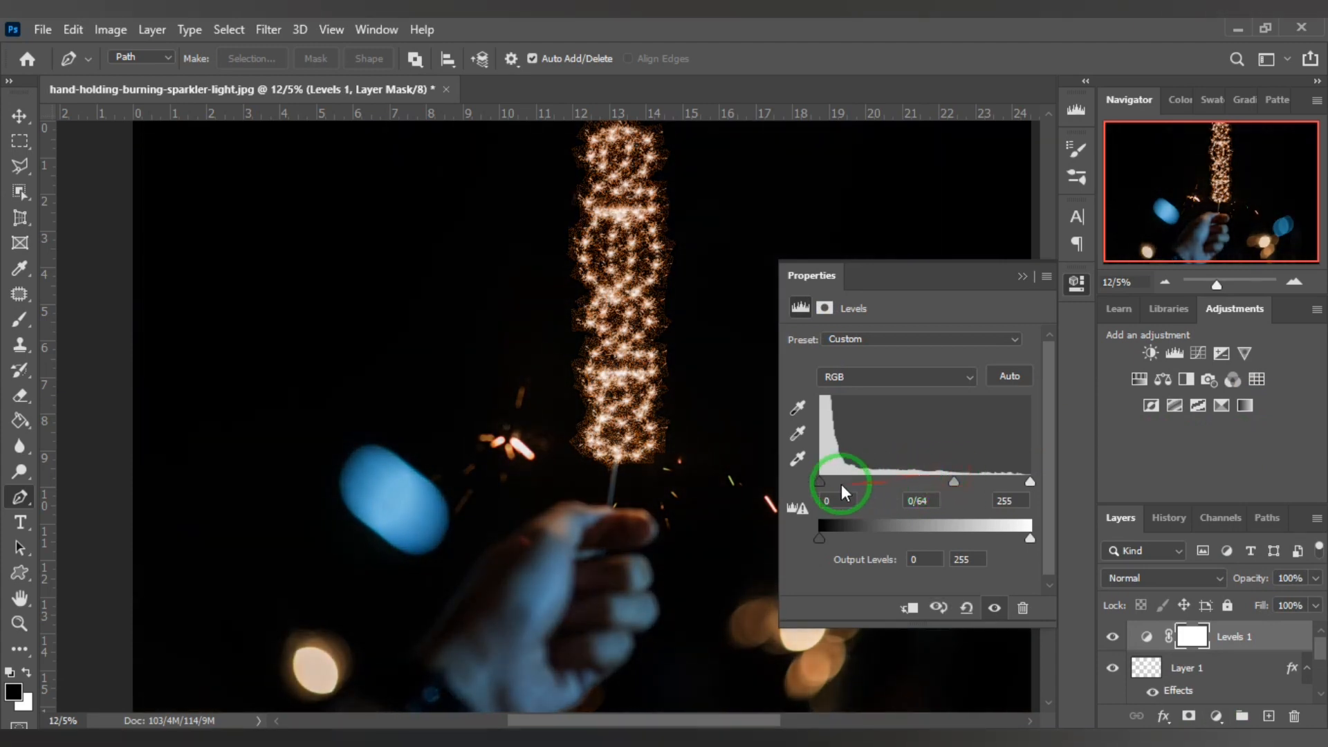
pyautogui.moveTo(819, 484)
pyautogui.mouseDown()
pyautogui.moveTo(833, 484)
pyautogui.moveTo(822, 482)
pyautogui.mouseUp()
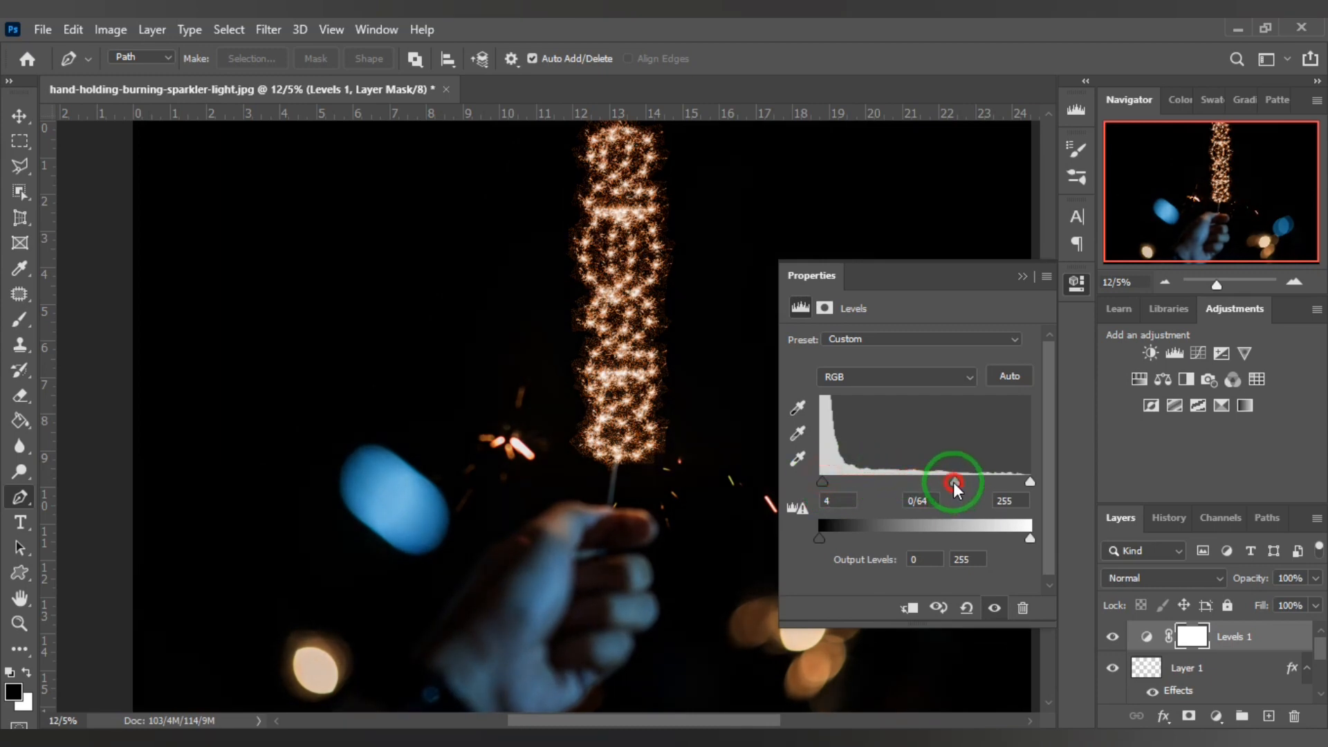
pyautogui.moveTo(953, 483)
pyautogui.mouseDown()
pyautogui.moveTo(897, 480)
pyautogui.moveTo(950, 482)
pyautogui.mouseUp()
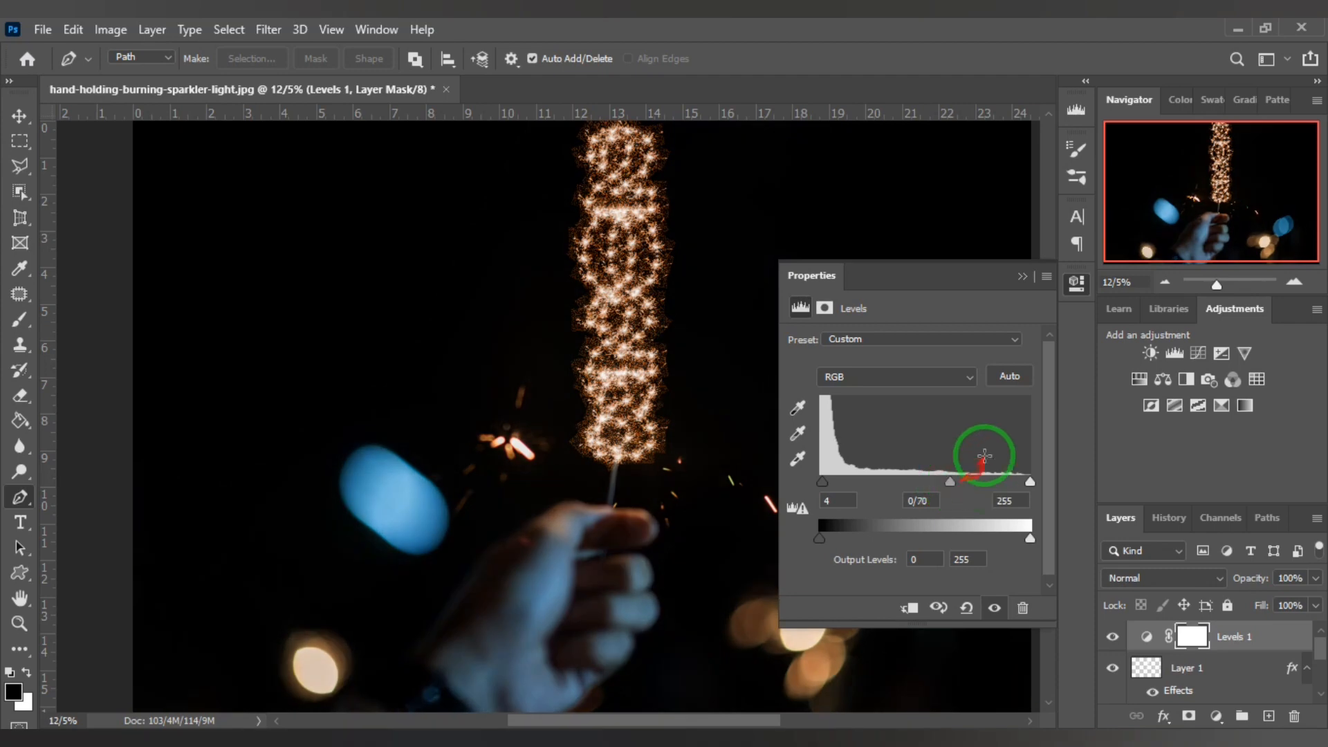
pyautogui.click(1076, 282)
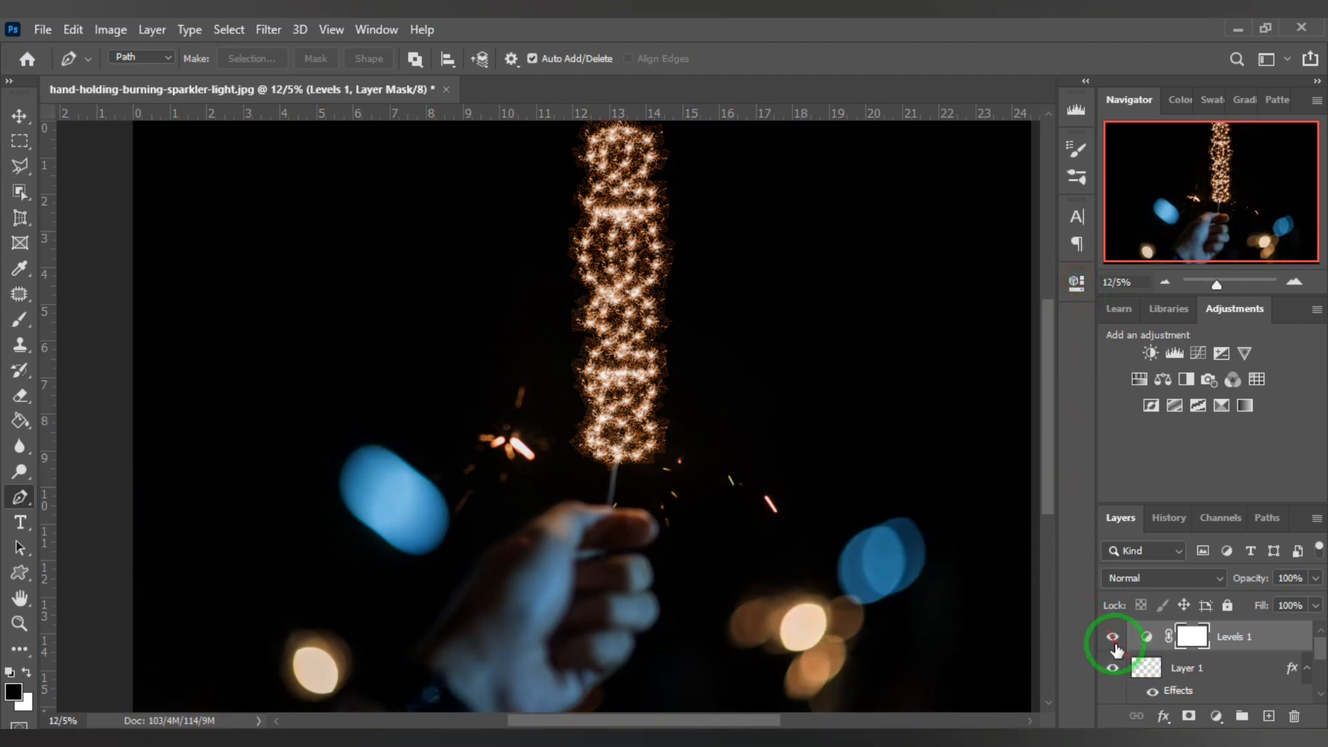
# Toggle the visibility of the Levels adjustment and the firework stroke layer to compare the image with and without them.
pyautogui.click(1113, 636)
pyautogui.click(1114, 636)
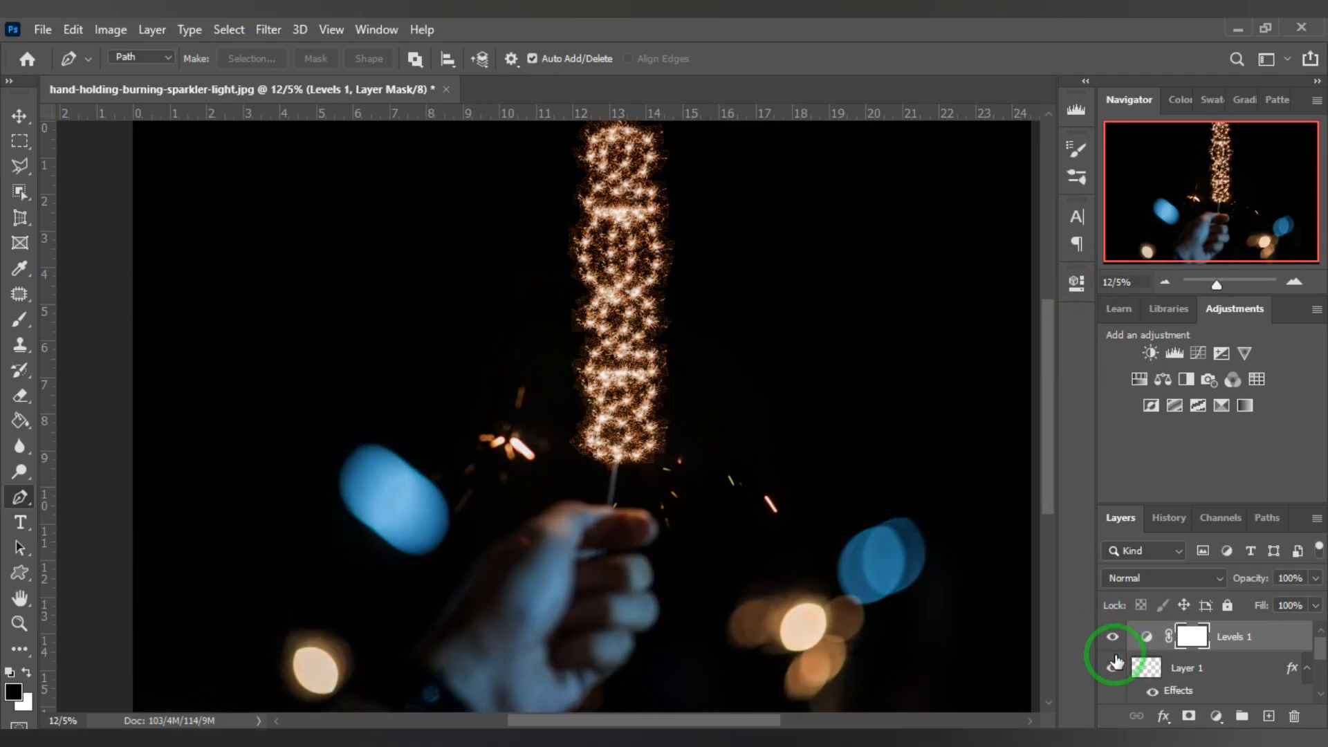
pyautogui.click(1110, 669)
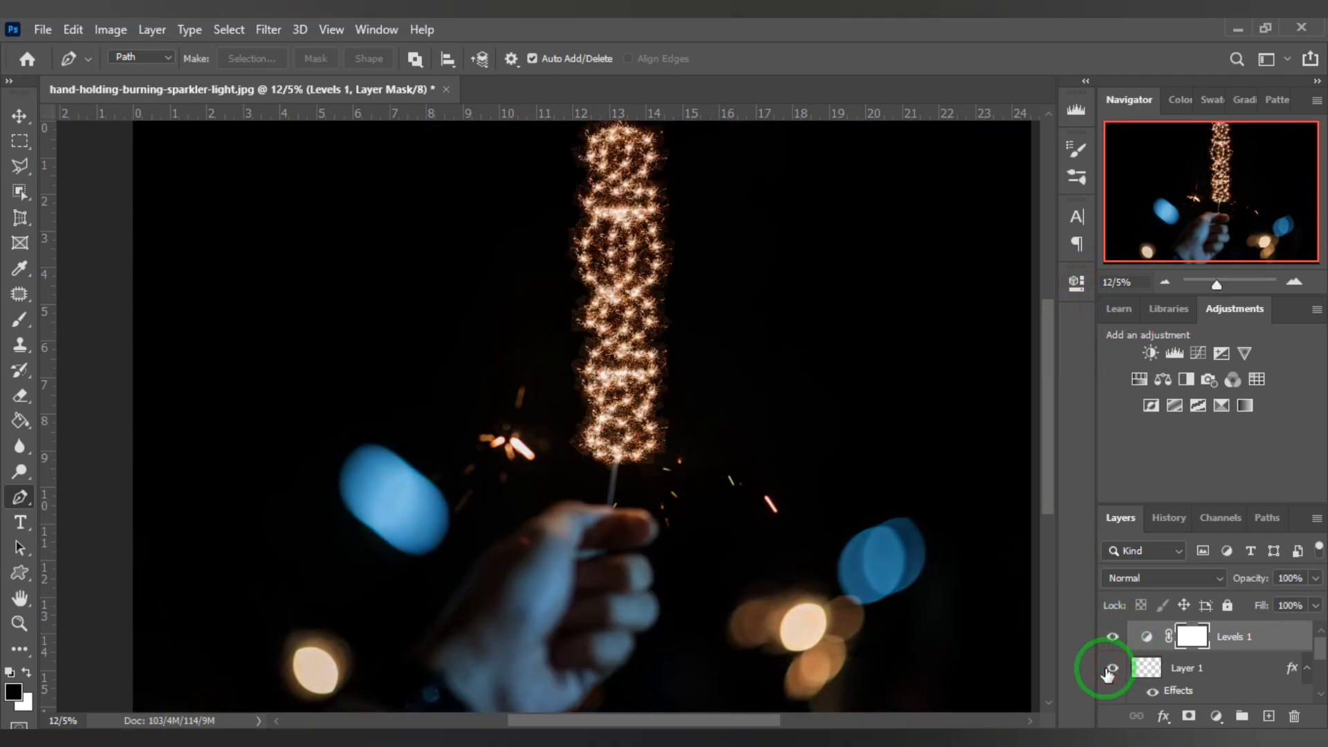